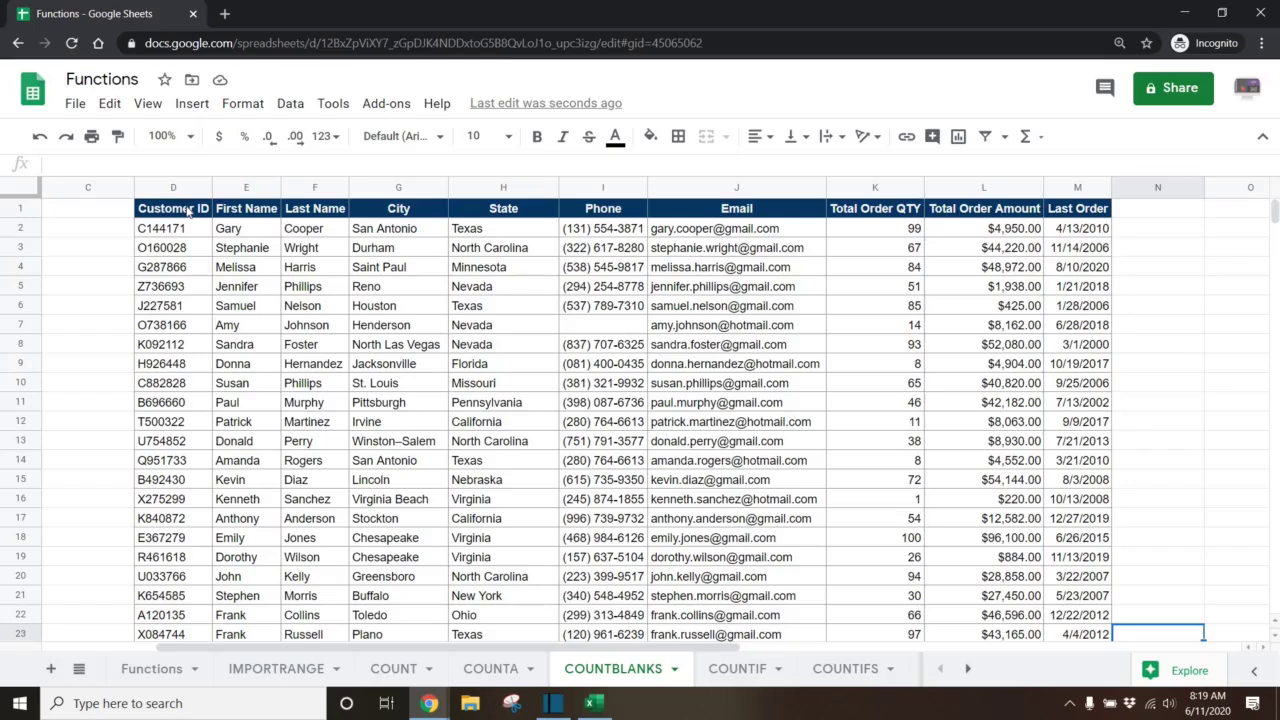
Open a new blank Untitled spreadsheet in a second browser tab using sheets.new.
{"action": "left_click", "coordinate": [187, 209]}
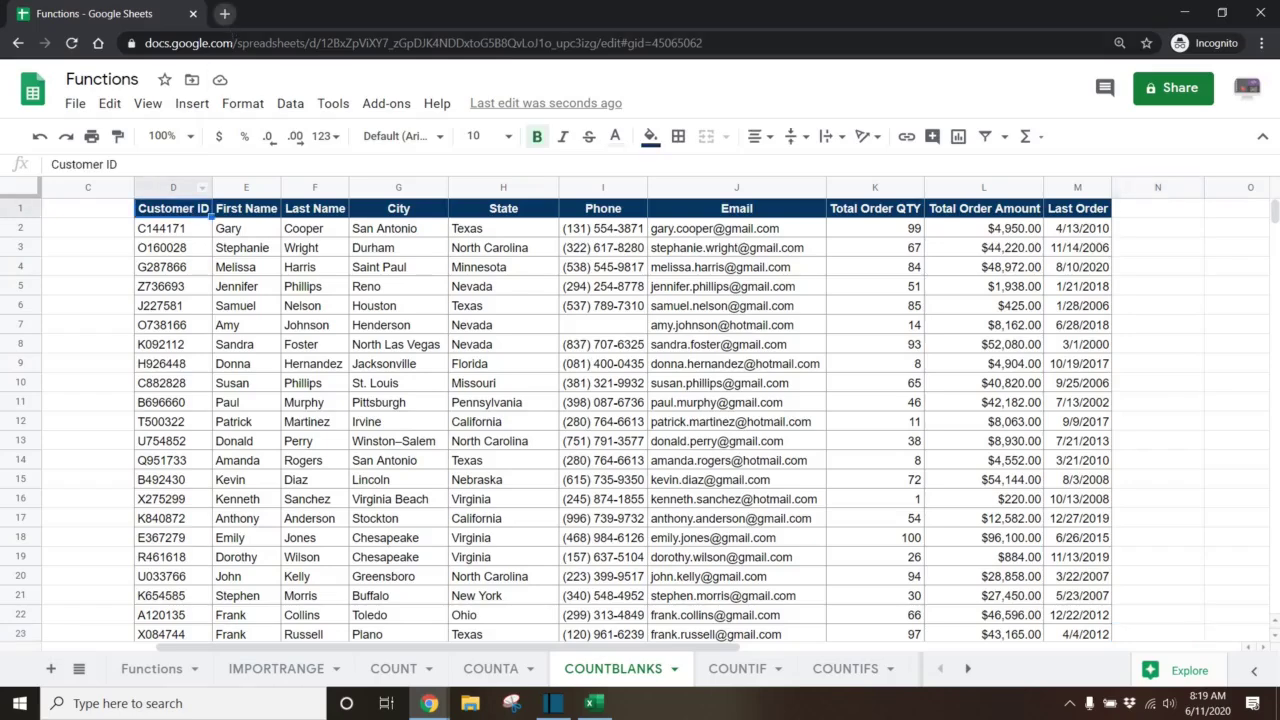
{"action": "left_click", "coordinate": [225, 14]}
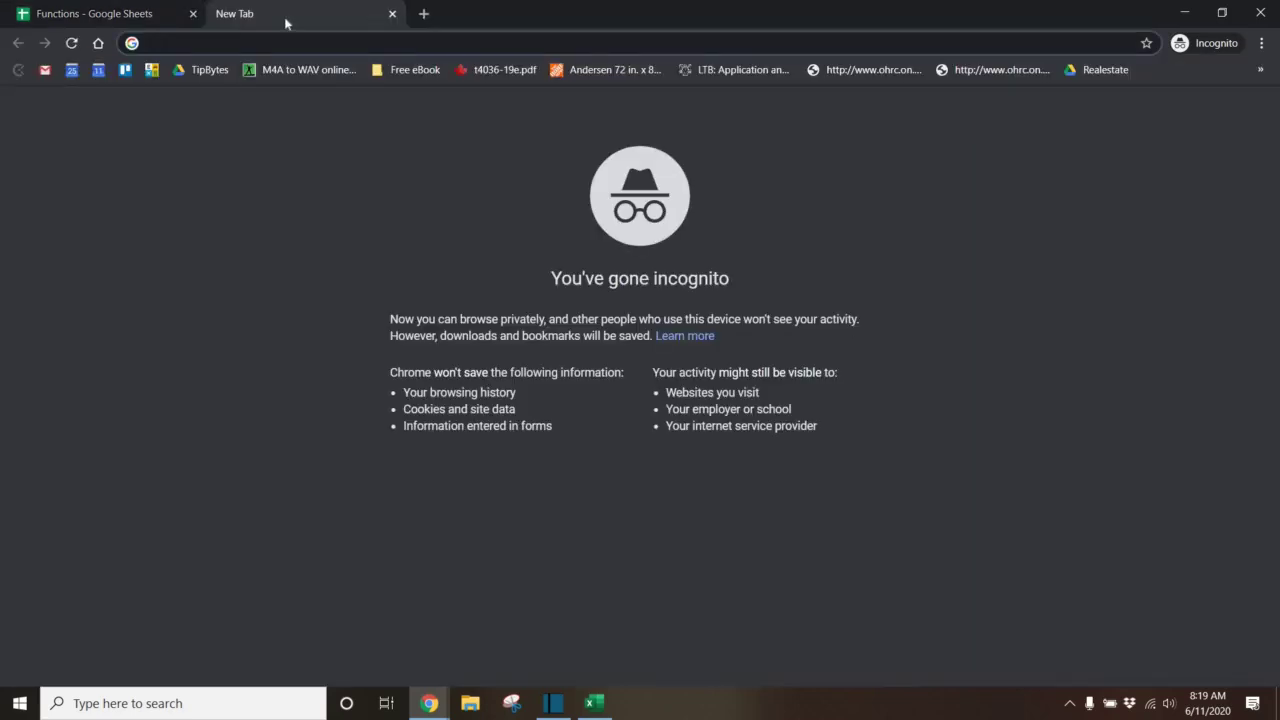
{"action": "type", "text": "sheets.ne"}
{"action": "key", "text": "Return"}
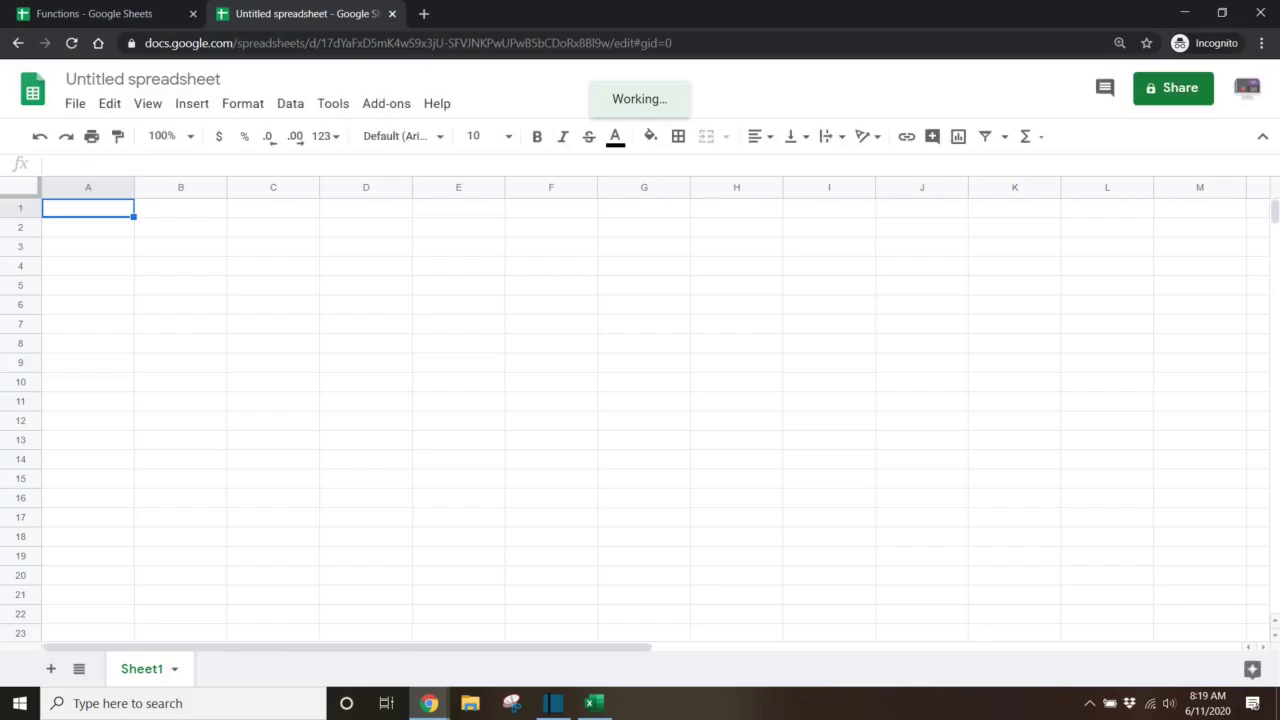
{"action": "left_click", "coordinate": [148, 20]}
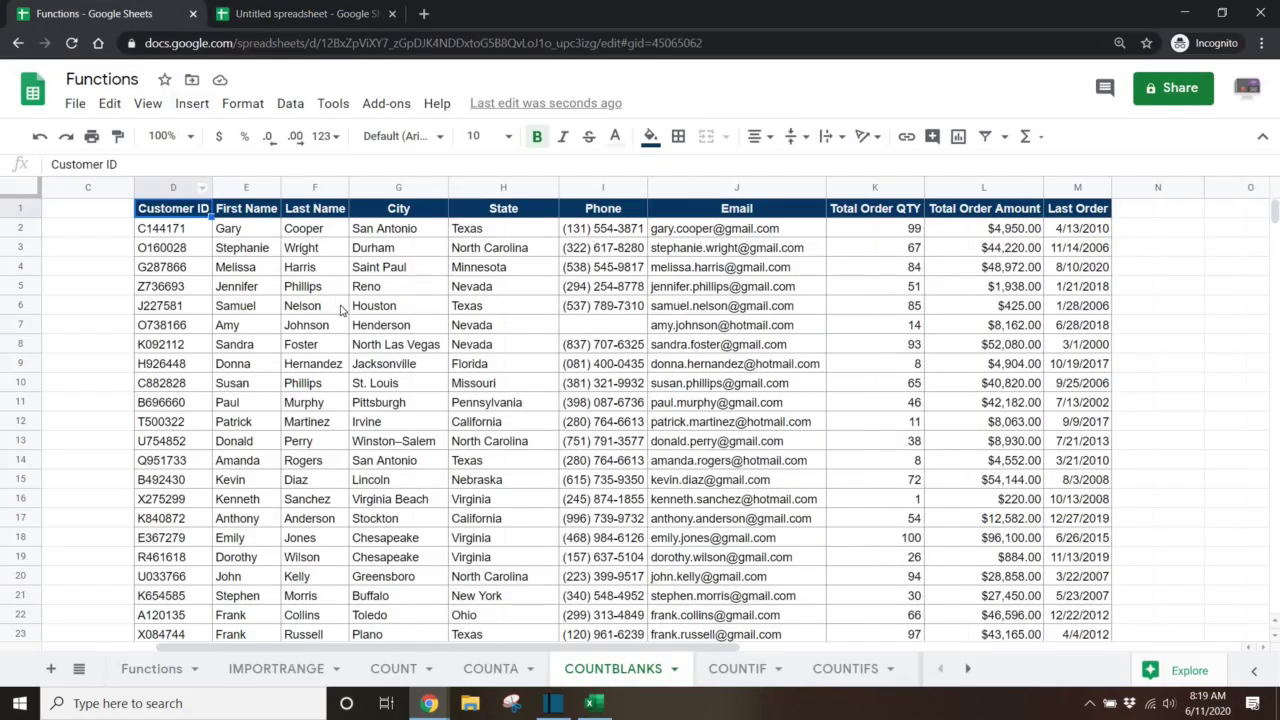
{"action": "left_click", "coordinate": [322, 266]}
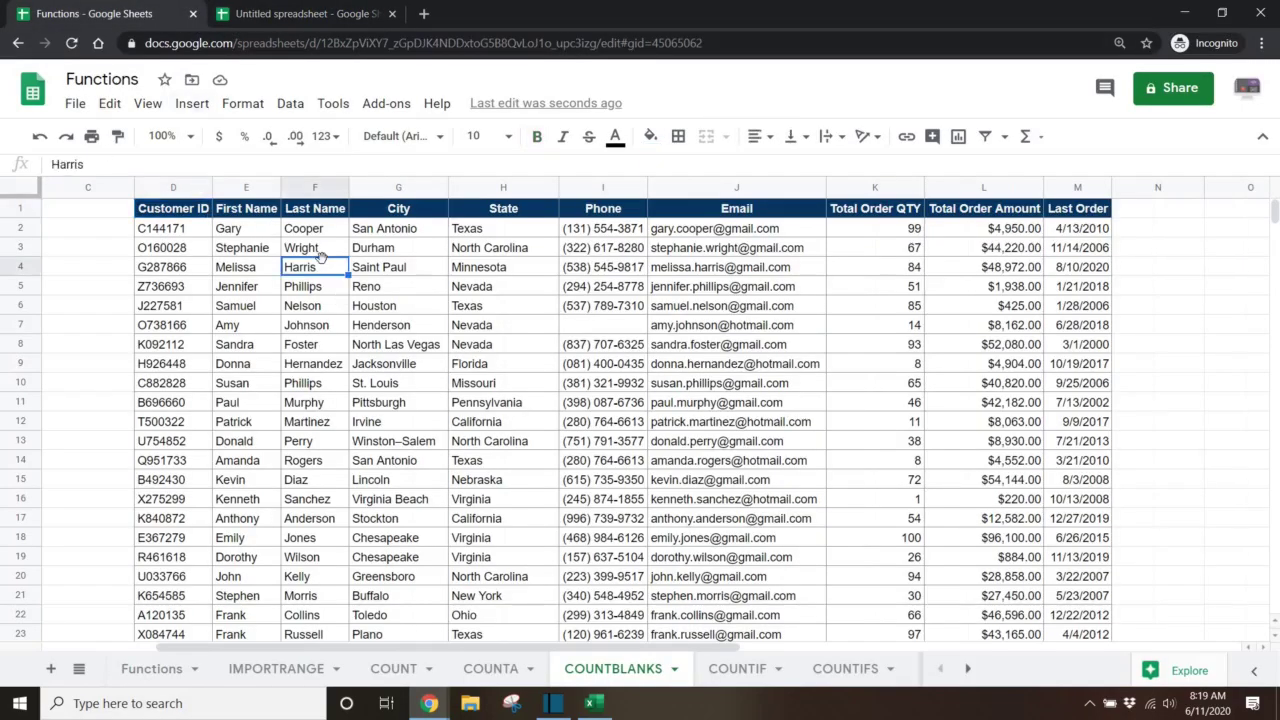
{"action": "scroll", "coordinate": [324, 264], "scroll_direction": "down", "scroll_amount": 10}
{"action": "scroll", "coordinate": [323, 264], "scroll_direction": "down", "scroll_amount": 5}
{"action": "scroll", "coordinate": [323, 260], "scroll_direction": "up", "scroll_amount": 15}
{"action": "key", "text": "ctrl+Down"}
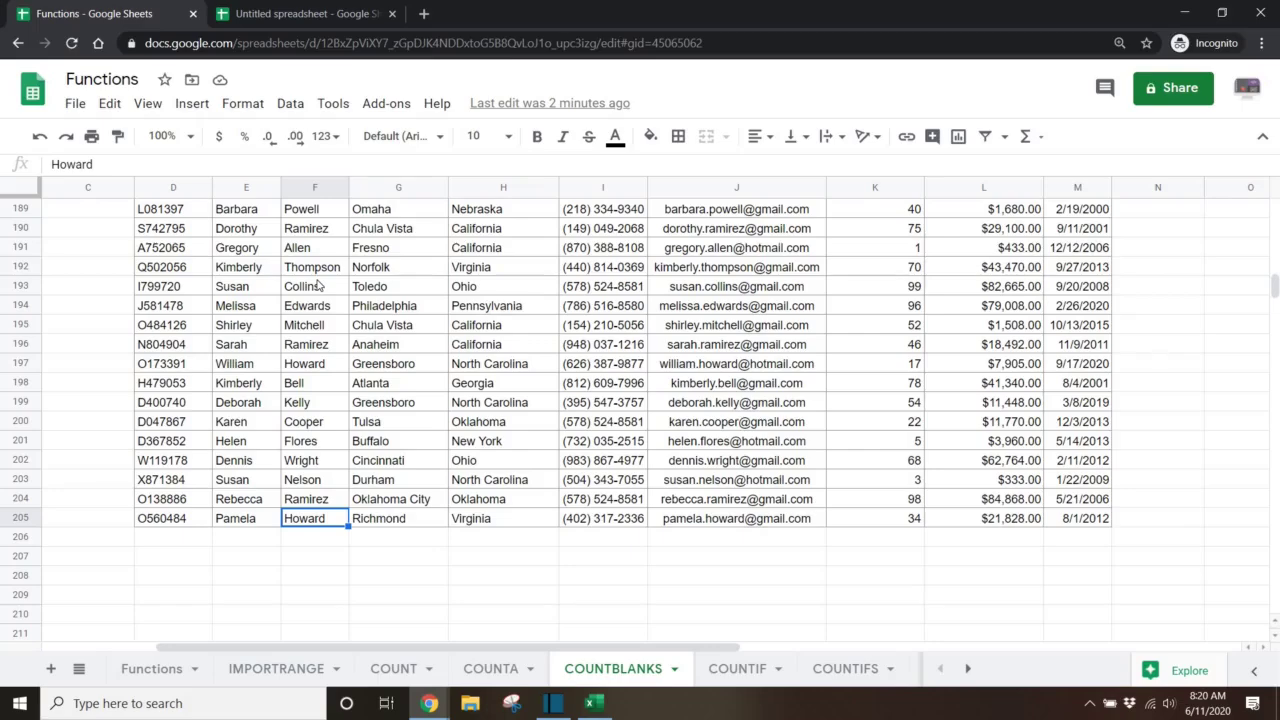
{"action": "key", "text": "ctrl+Up"}
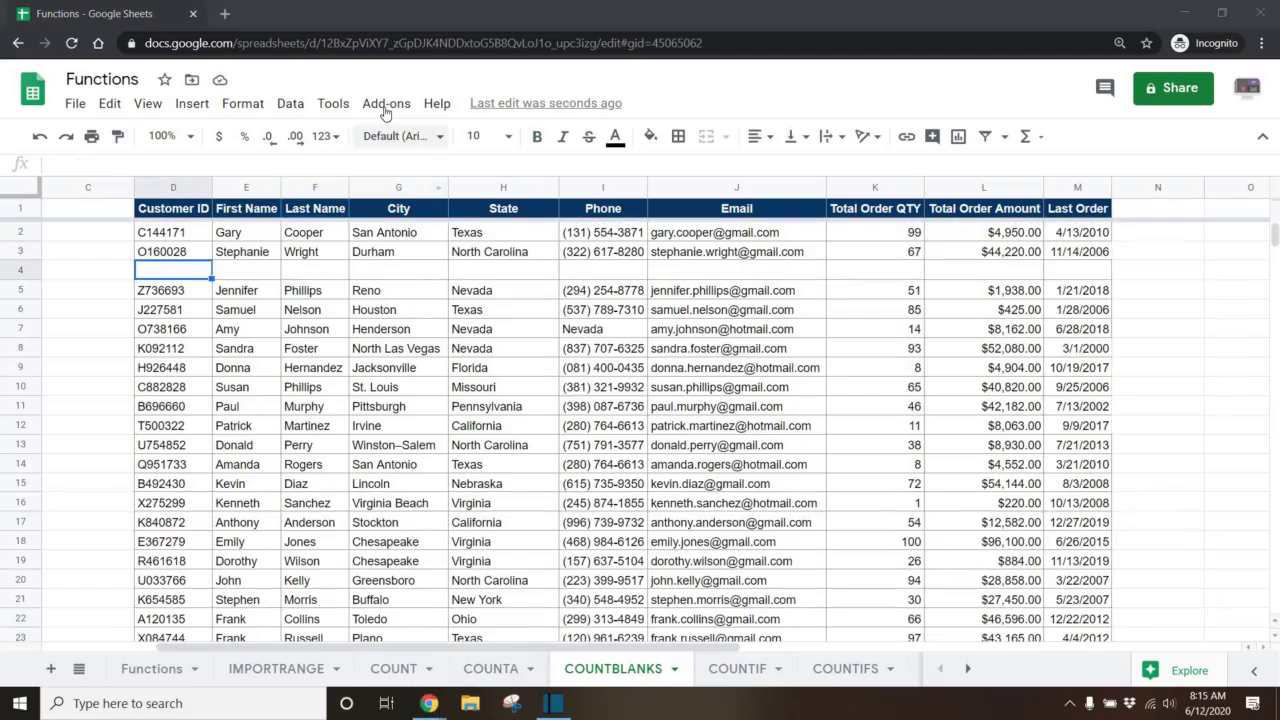
Turn on 'Enable compatible spreadsheet shortcuts' in Help's keyboard shortcuts list.
{"action": "left_click", "coordinate": [436, 102]}
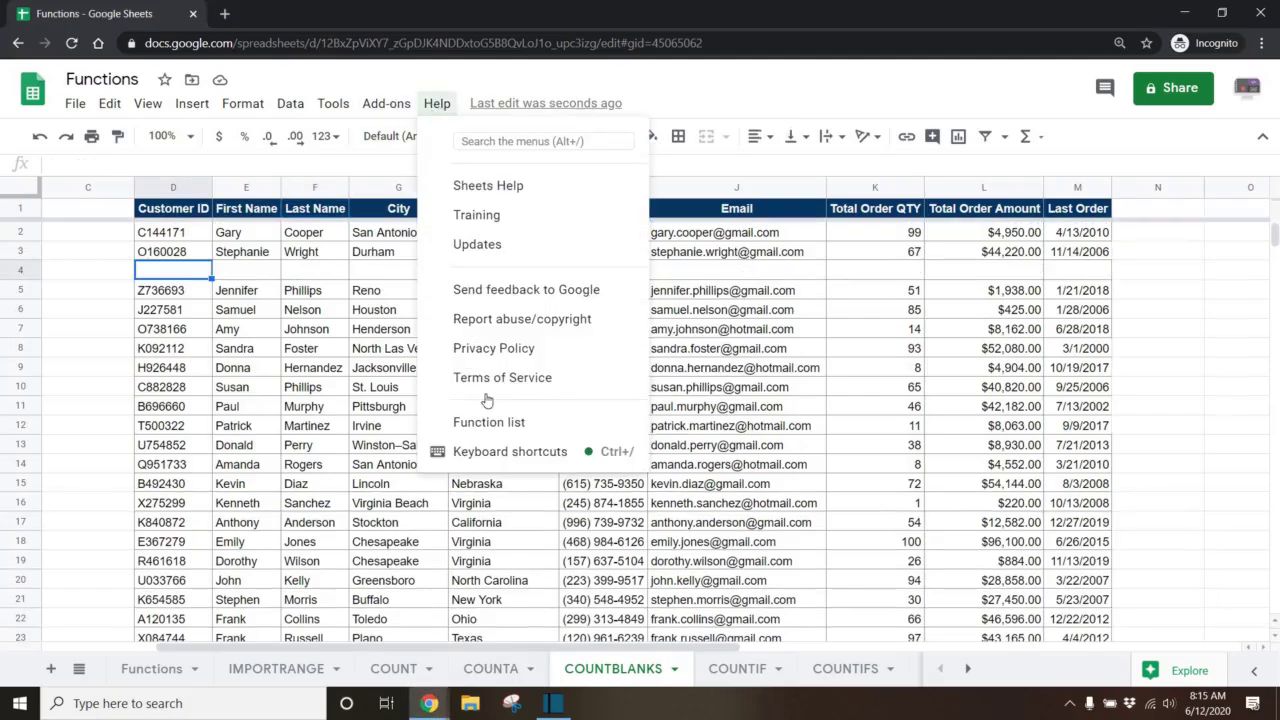
{"action": "left_click", "coordinate": [504, 464]}
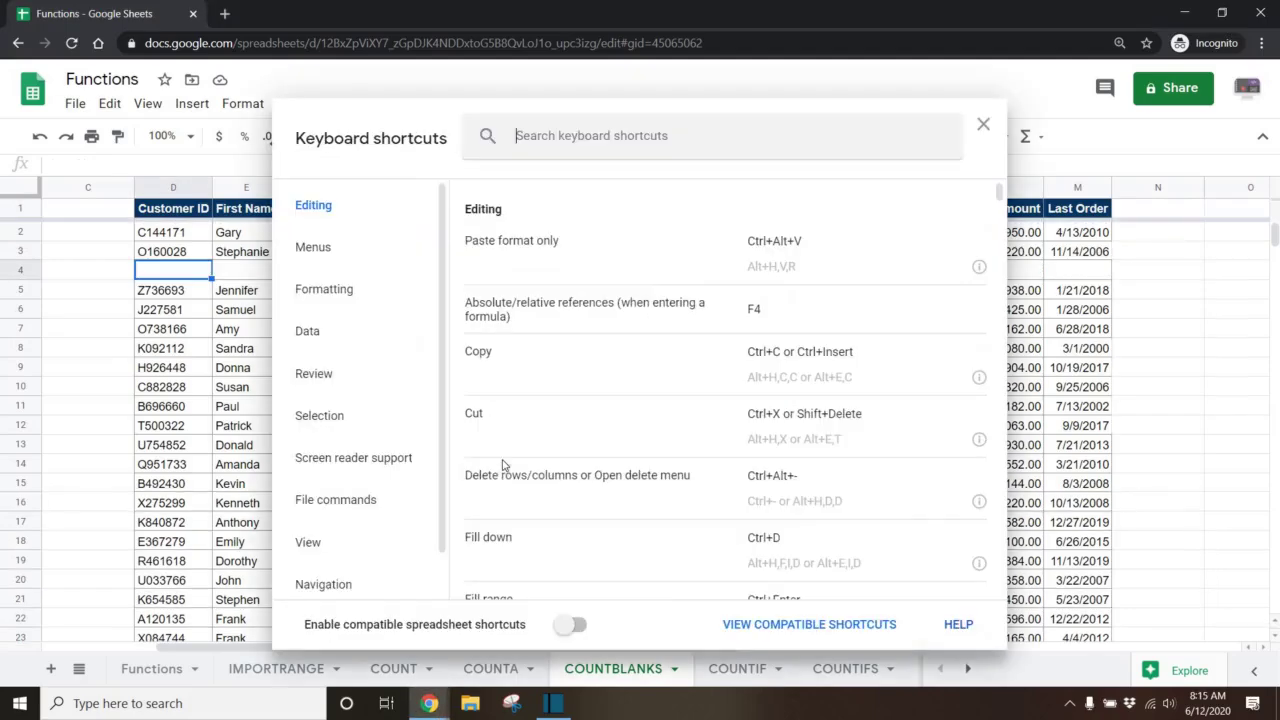
{"action": "left_click", "coordinate": [569, 626]}
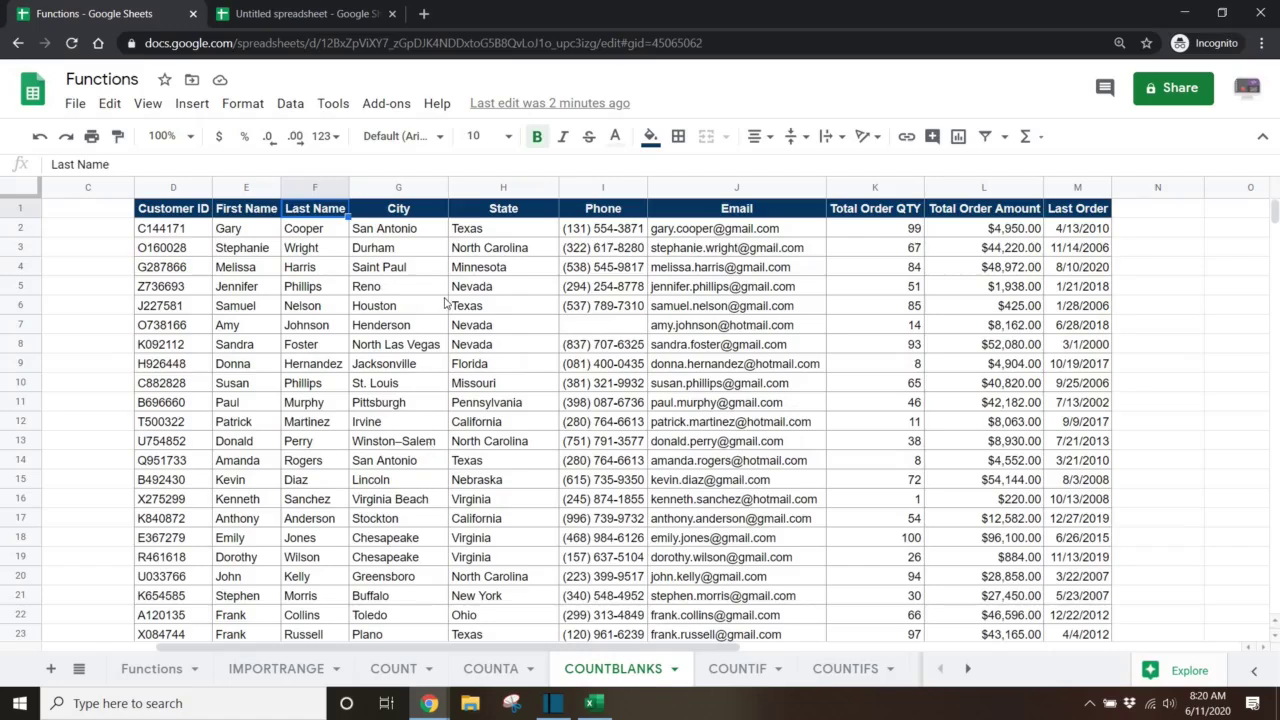
{"action": "left_click", "coordinate": [430, 296]}
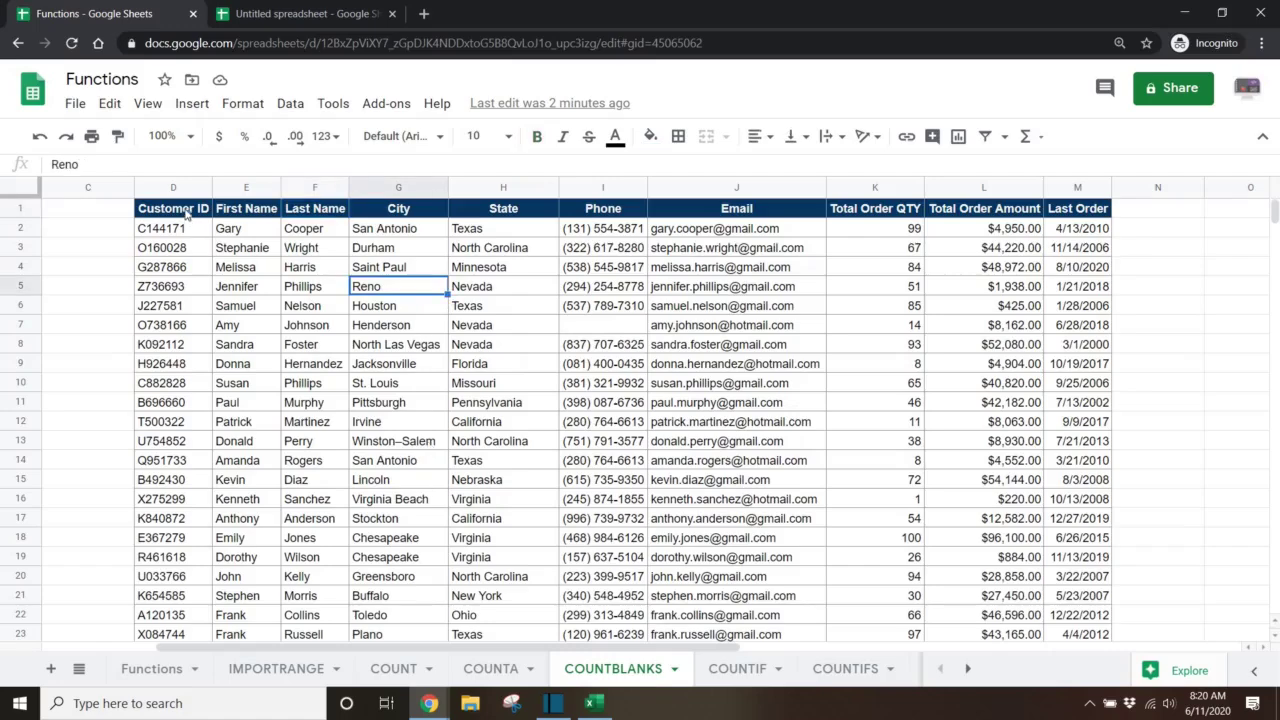
{"action": "left_click", "coordinate": [186, 214]}
{"action": "key", "text": "ctrl+a"}
{"action": "left_click", "coordinate": [460, 480]}
{"action": "key", "text": "ctrl+shift+Down"}
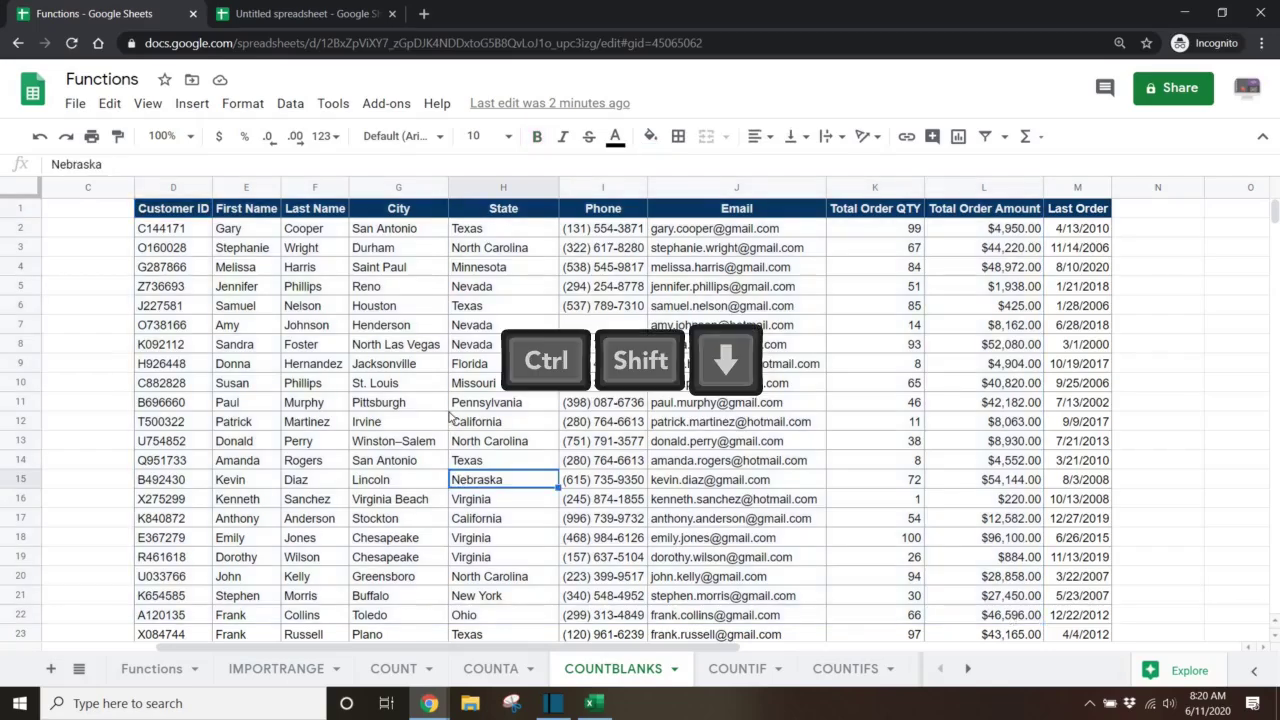
{"action": "left_click", "coordinate": [186, 193]}
{"action": "key", "text": "ctrl+shift+Down"}
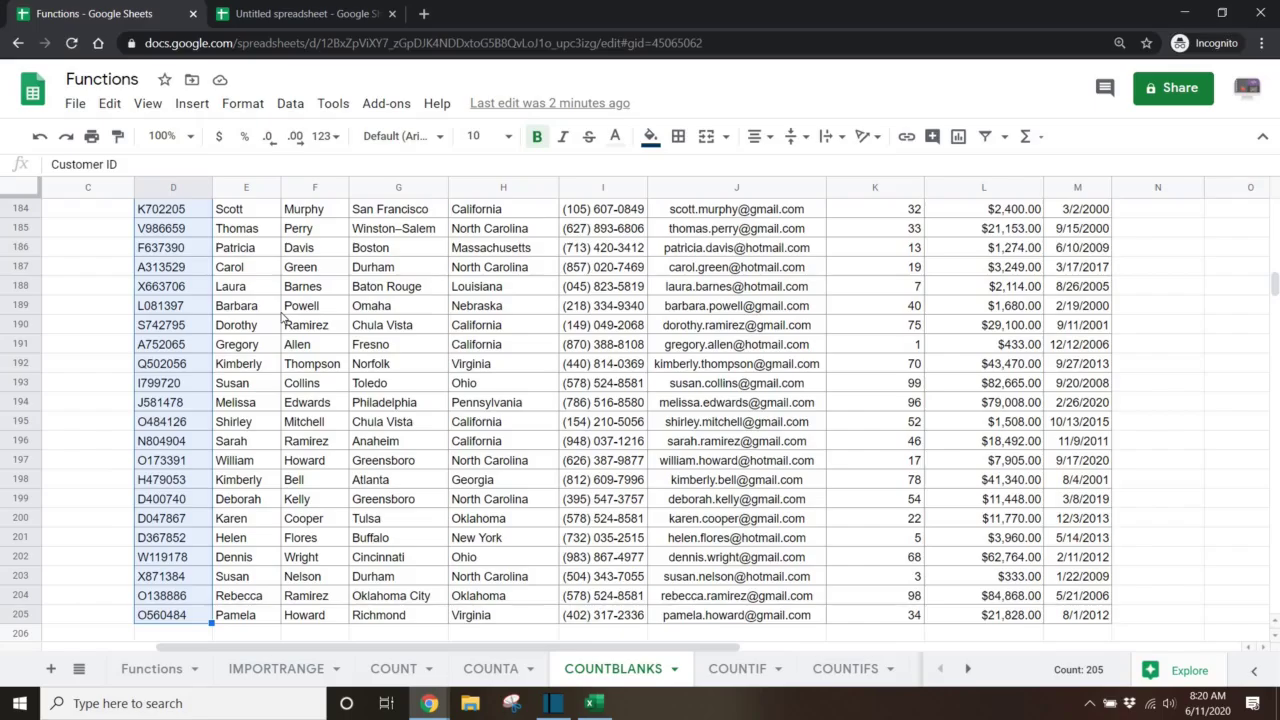
{"action": "scroll", "coordinate": [282, 316], "scroll_direction": "up", "scroll_amount": 20}
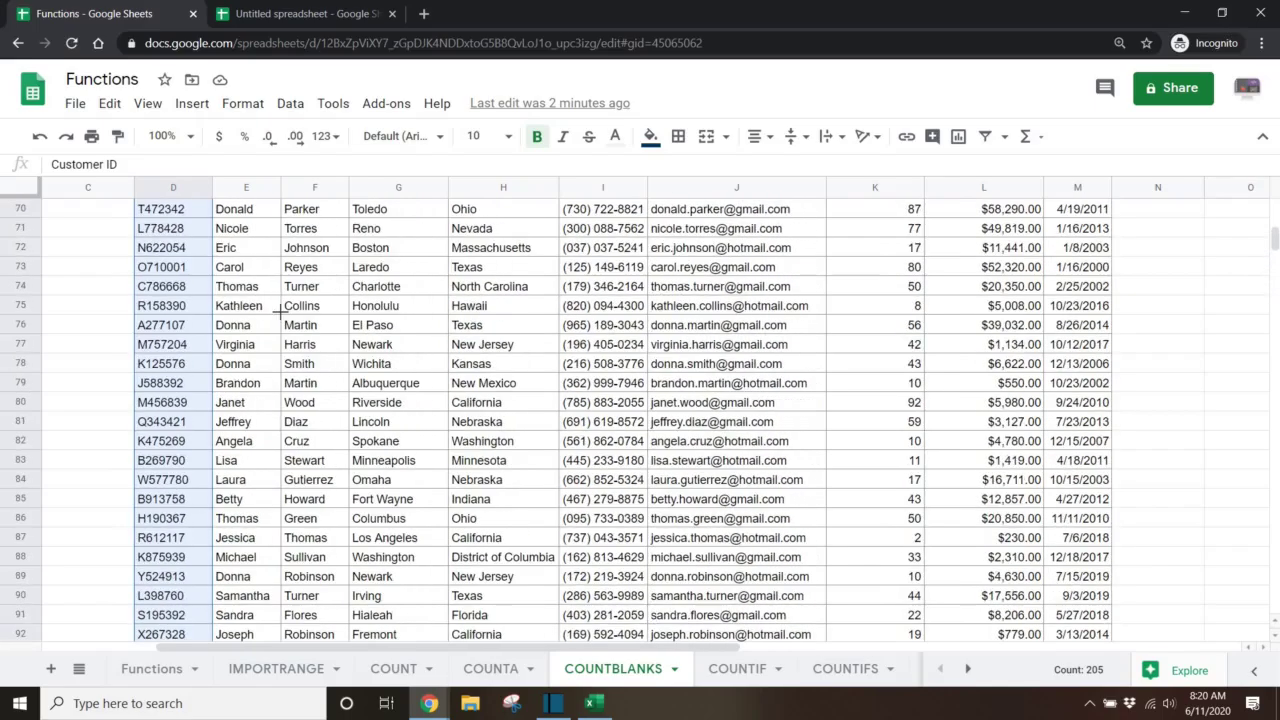
{"action": "left_click", "coordinate": [278, 312]}
{"action": "scroll", "coordinate": [290, 320], "scroll_direction": "up", "scroll_amount": 15}
{"action": "key", "text": "ctrl+a"}
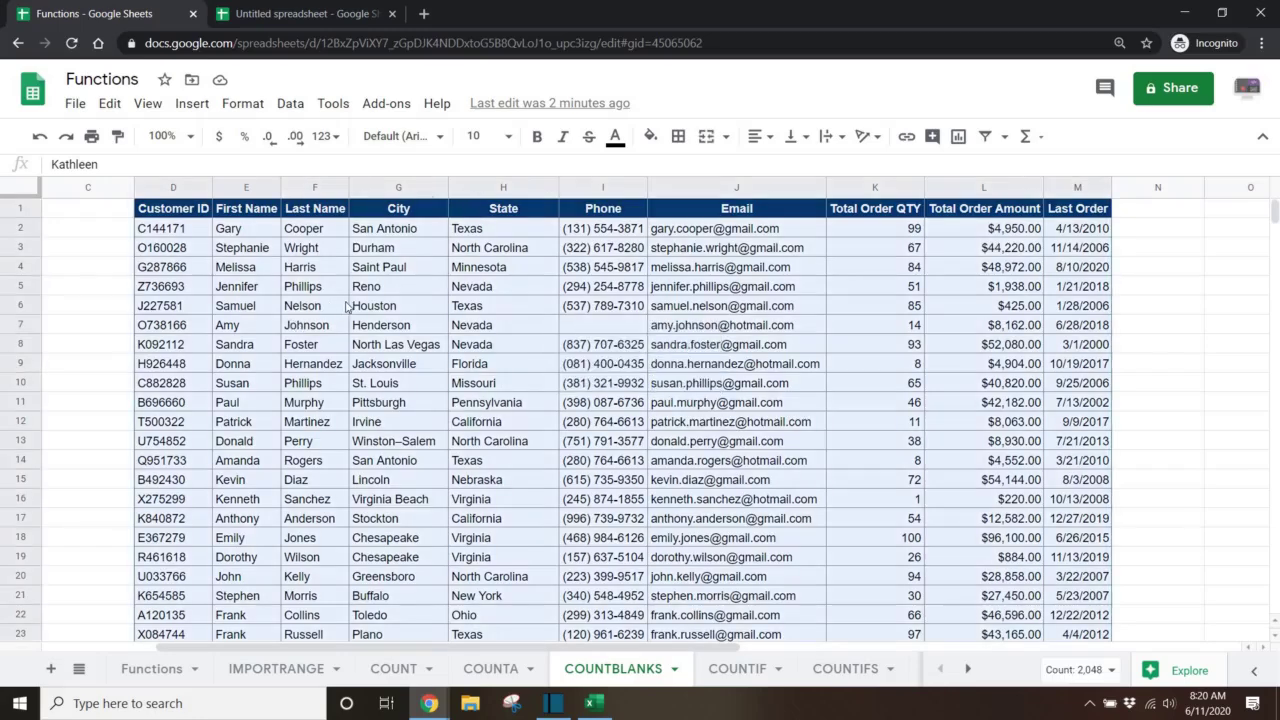
{"action": "left_click", "coordinate": [388, 290]}
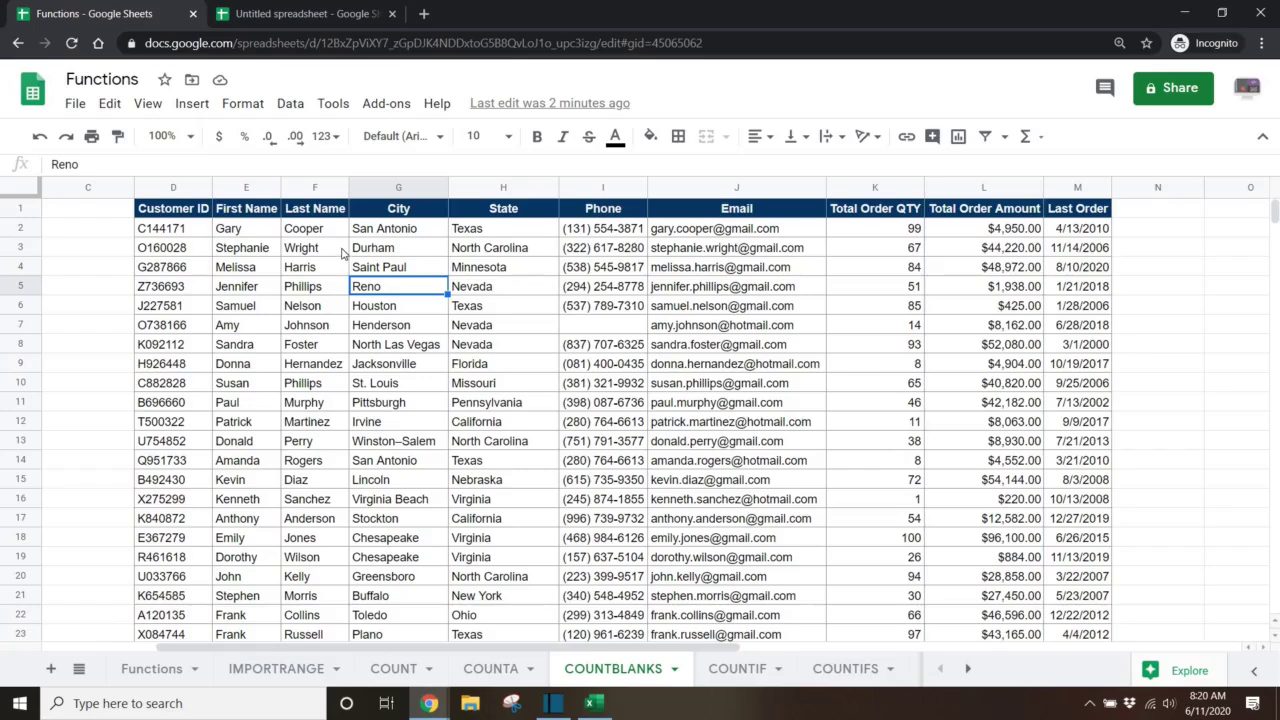
Freeze 1 row via View > Freeze, try six frozen rows, then undo back to one.
{"action": "left_click", "coordinate": [152, 106]}
{"action": "mouse_move", "coordinate": [184, 148]}
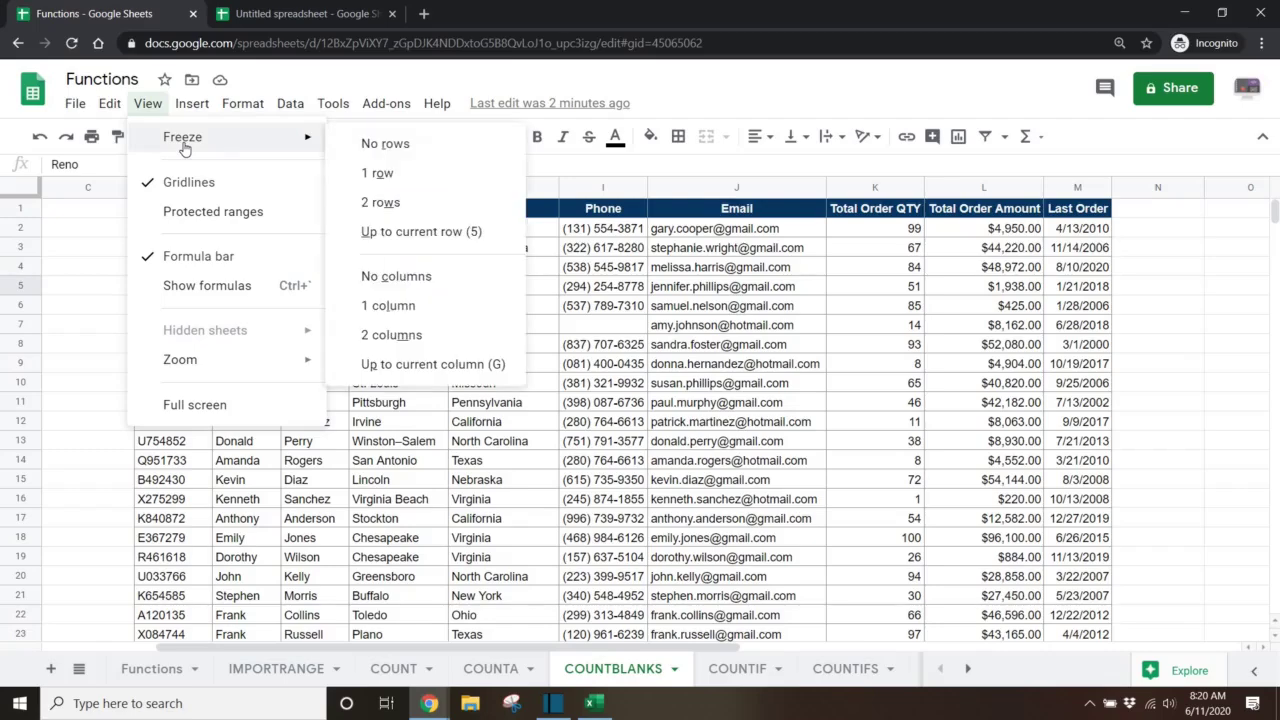
{"action": "left_click", "coordinate": [390, 175]}
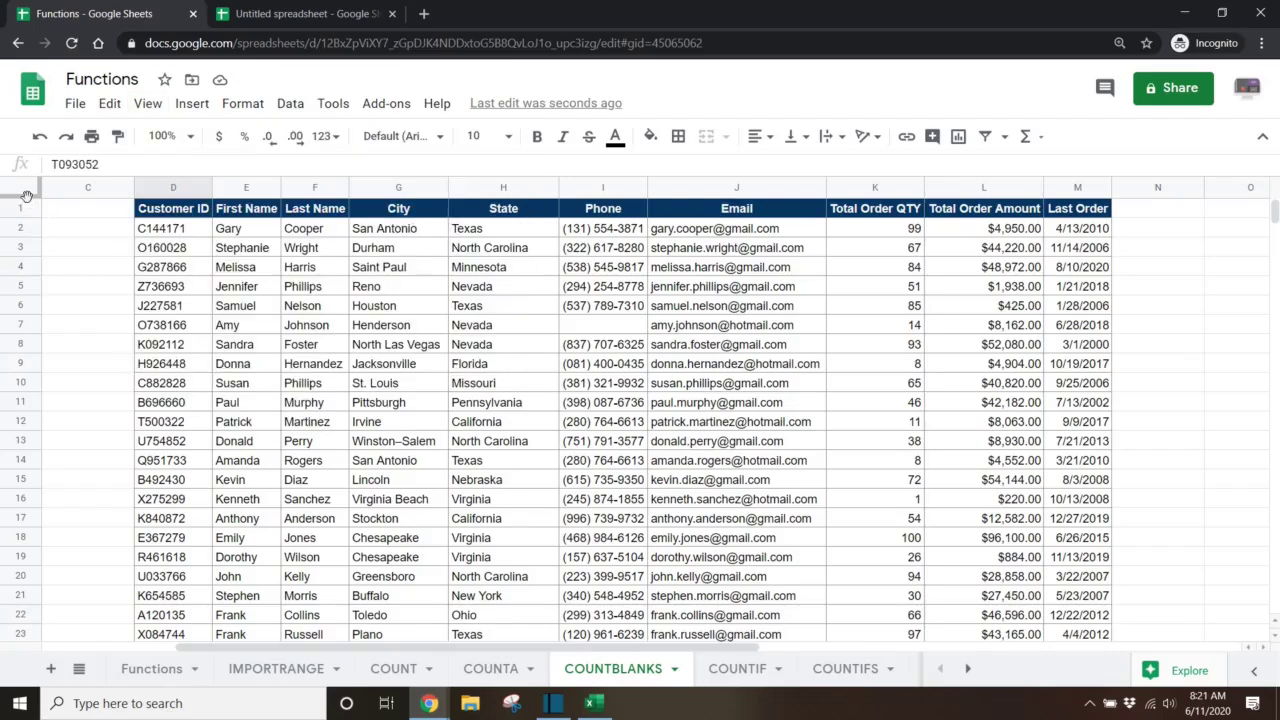
{"action": "left_click_drag", "start_coordinate": [24, 198], "coordinate": [386, 305]}
{"action": "key", "text": "ctrl+z"}
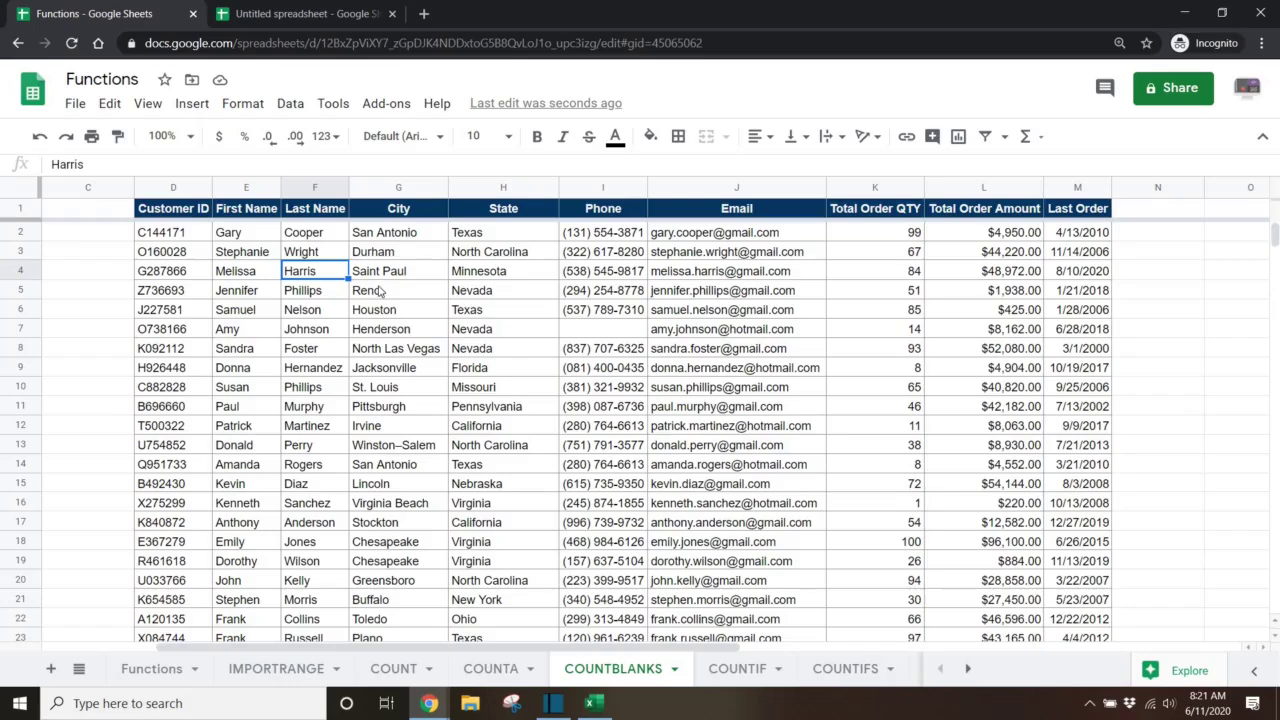
Delete row 4's customer record and insert a blank row in its place.
{"action": "left_click", "coordinate": [21, 270]}
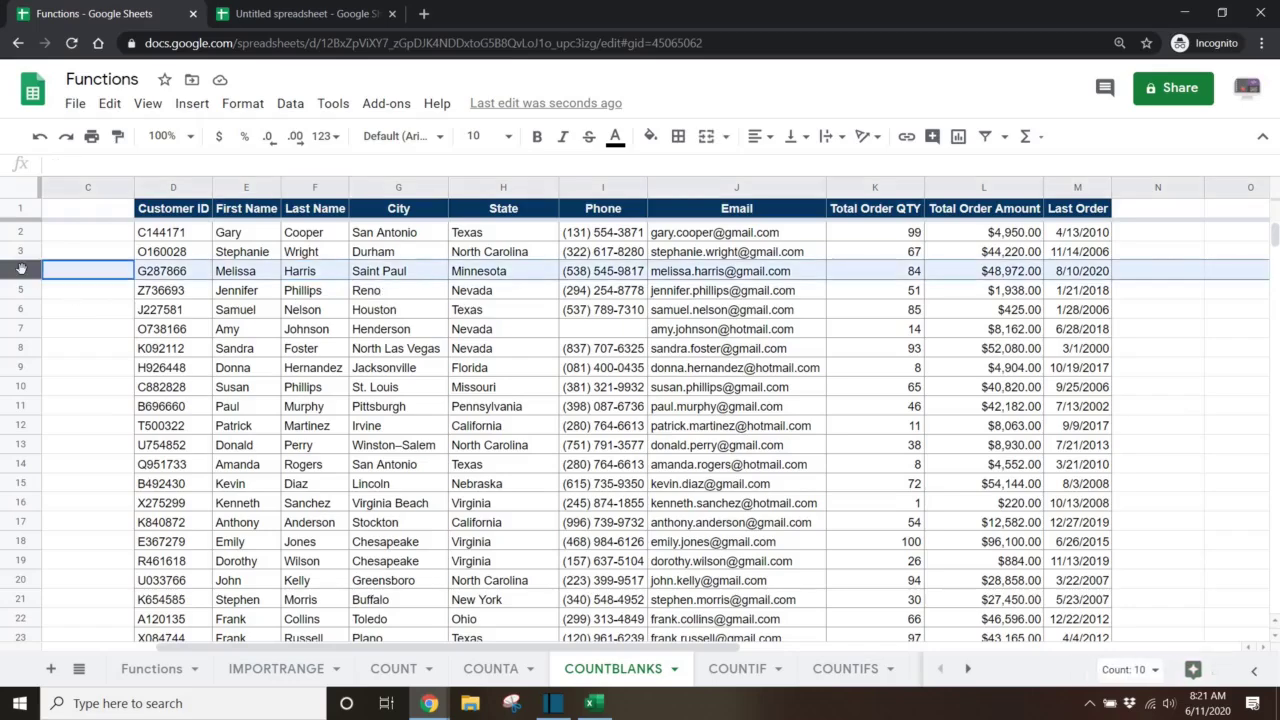
{"action": "right_click", "coordinate": [21, 270]}
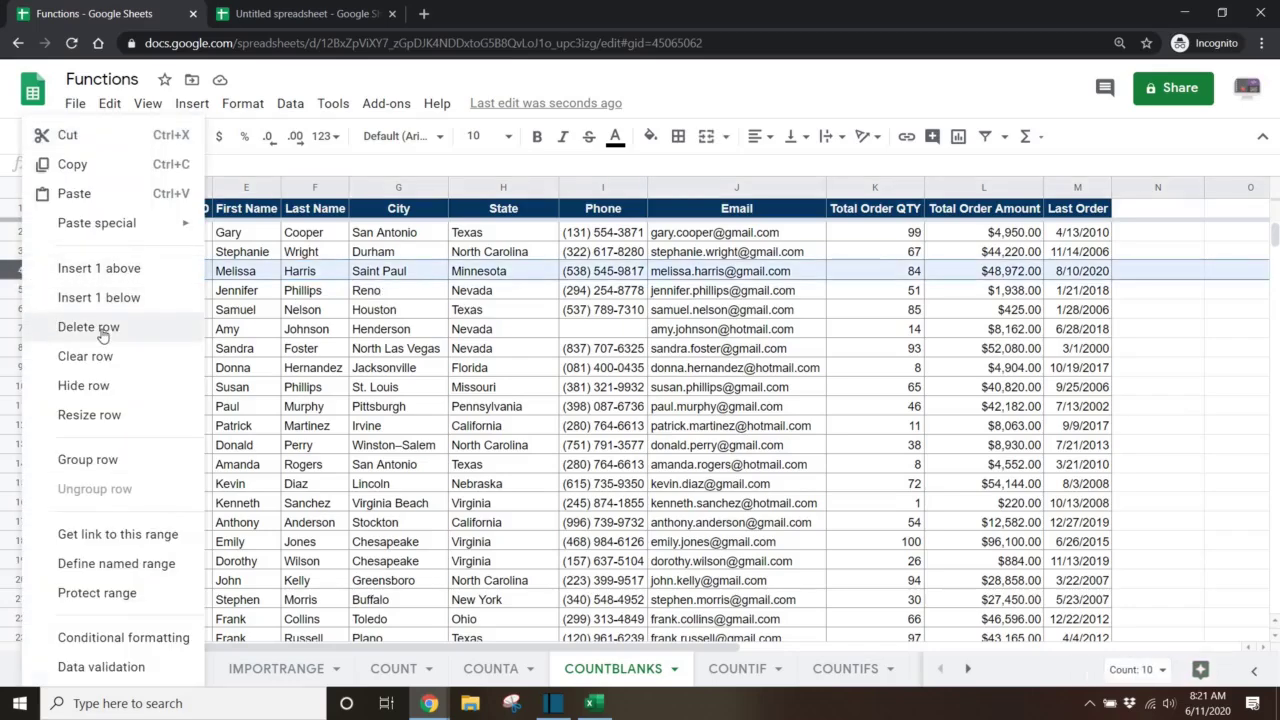
{"action": "left_click", "coordinate": [30, 272]}
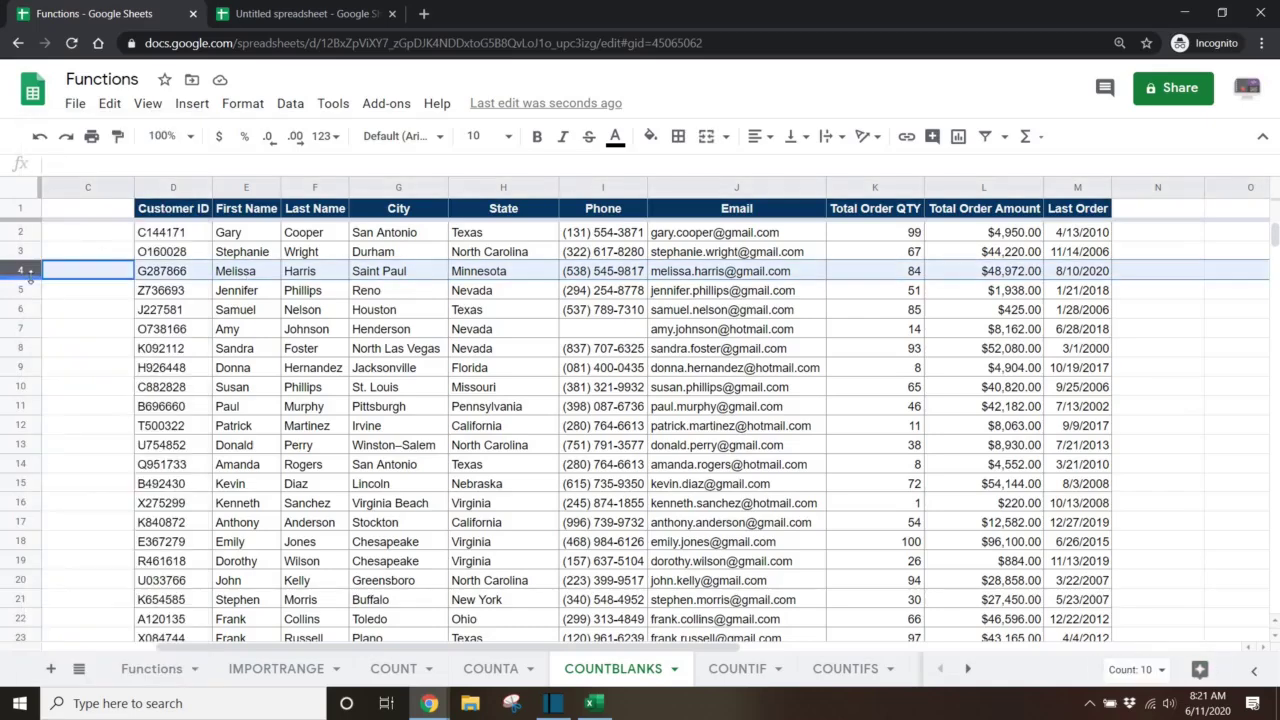
{"action": "key", "text": "ctrl+minus"}
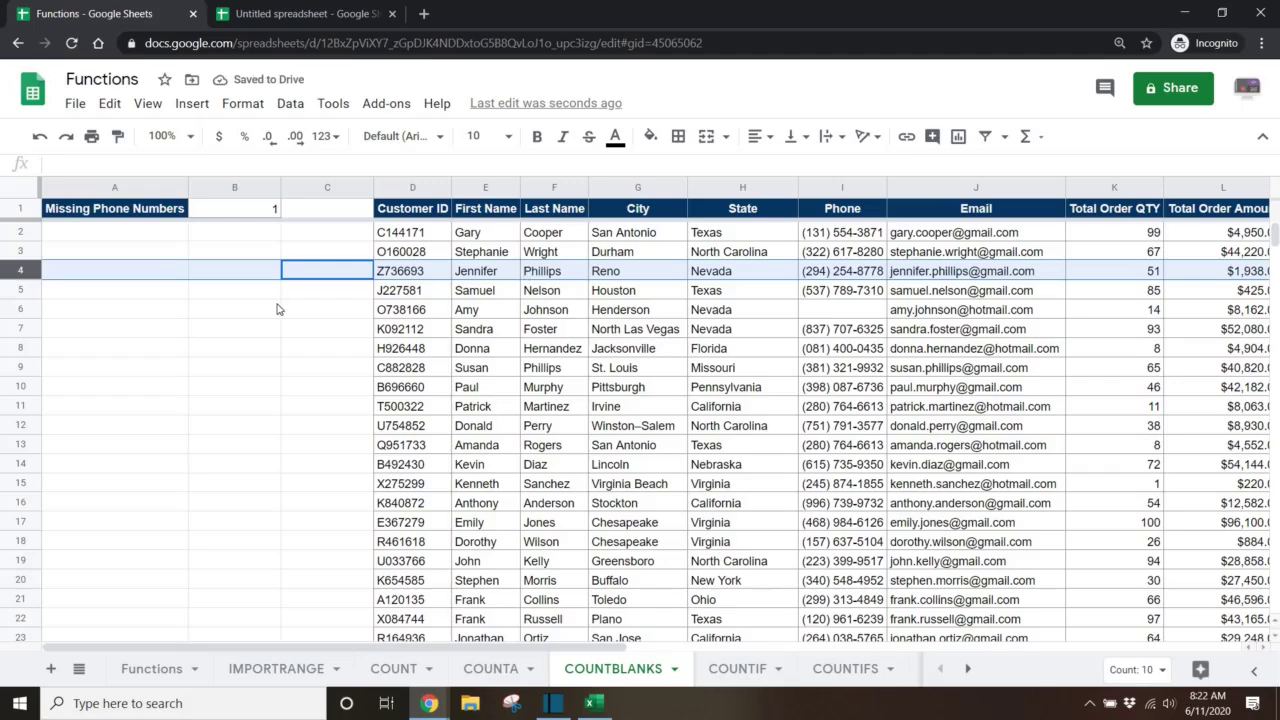
{"action": "key", "text": "ctrl+plus"}
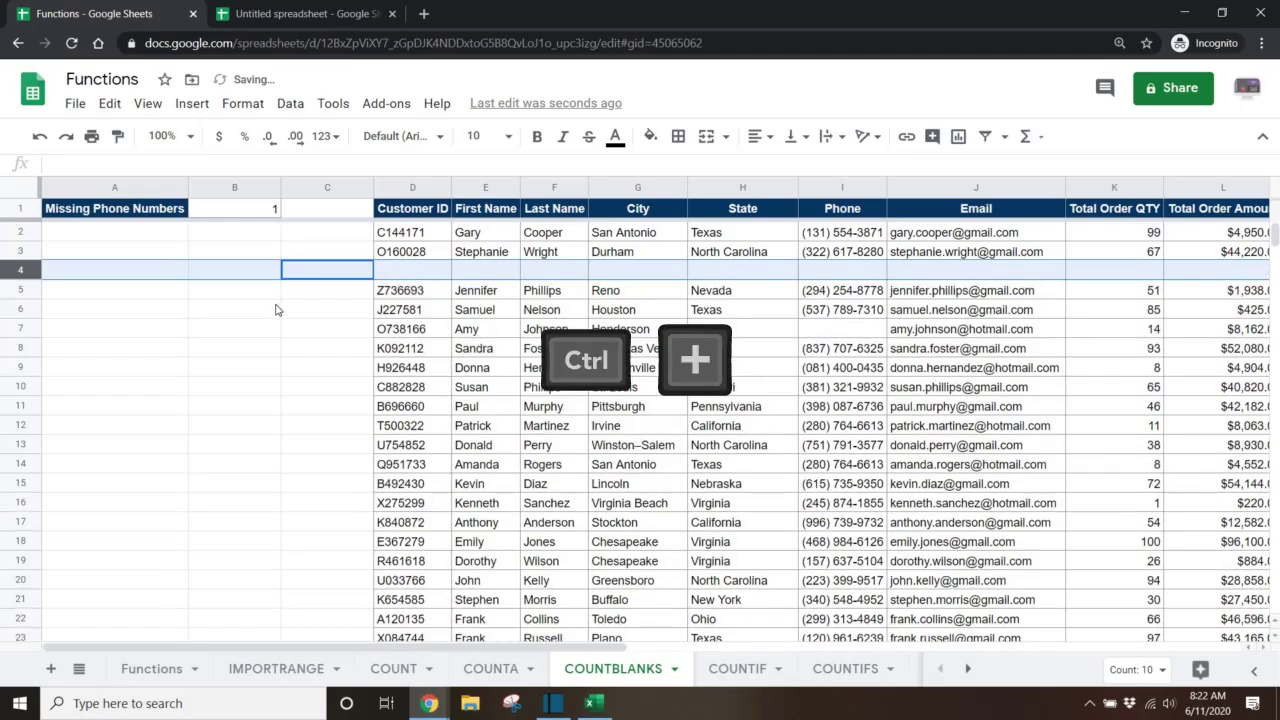
{"action": "left_click", "coordinate": [626, 520]}
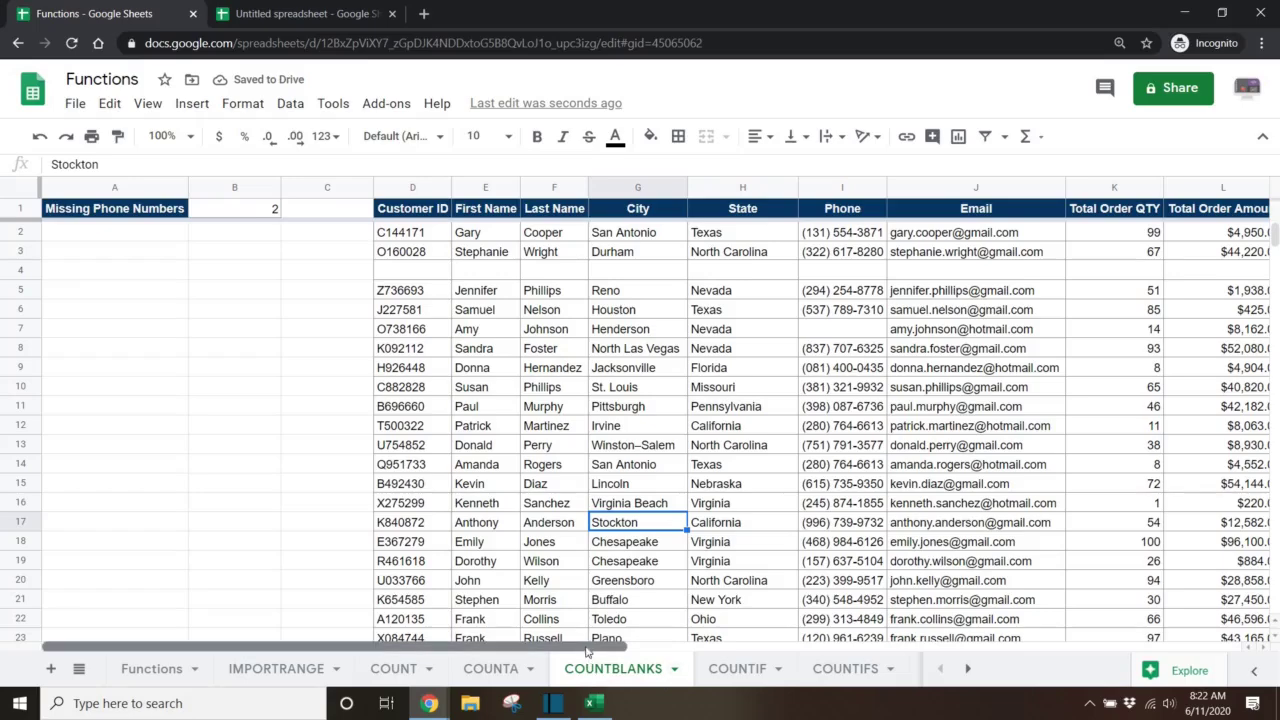
Copy Nevada from H7 and paste into I7 via the context menu, installing Docs Offline when prompted.
{"action": "left_click_drag", "start_coordinate": [588, 648], "coordinate": [713, 648]}
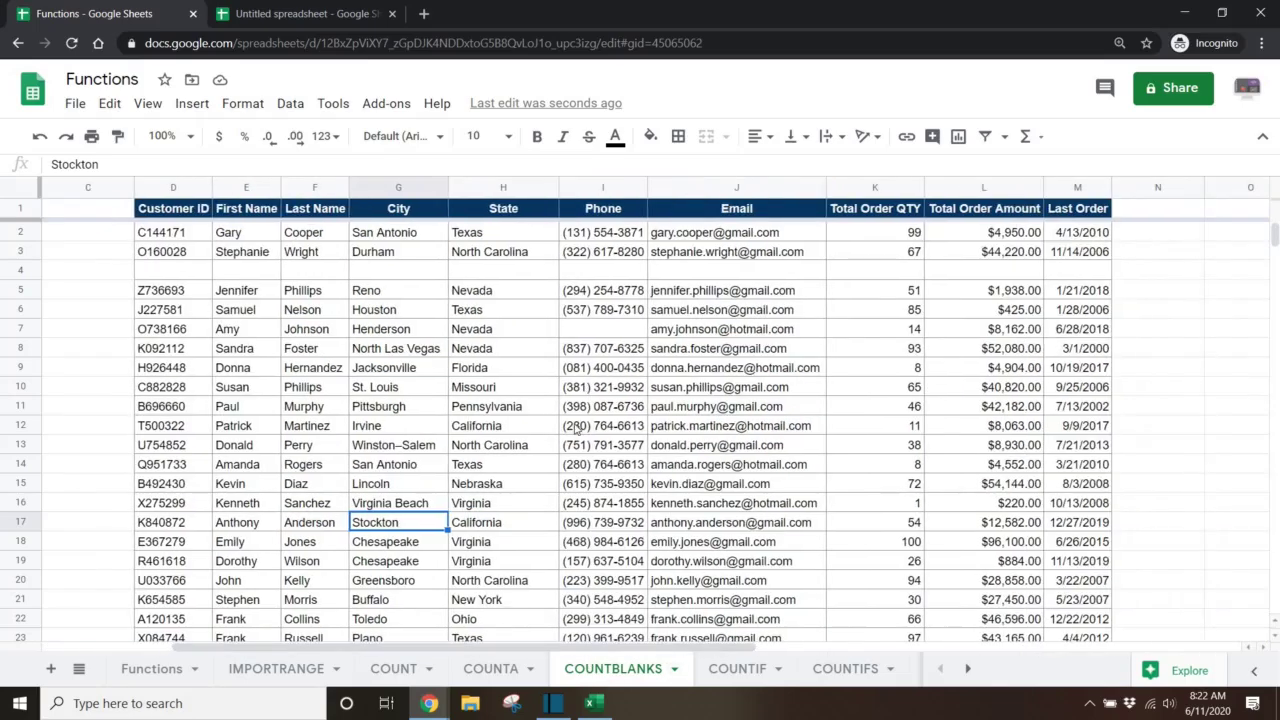
{"action": "right_click", "coordinate": [500, 336]}
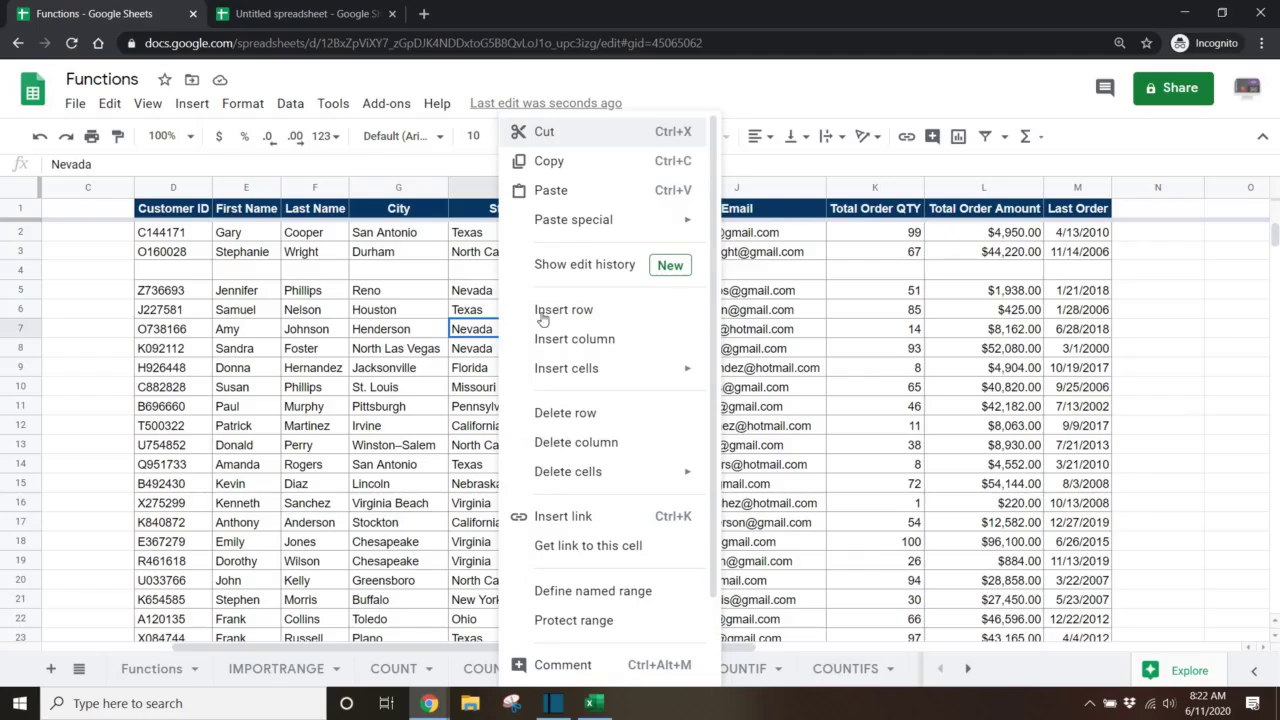
{"action": "left_click", "coordinate": [590, 131]}
{"action": "right_click", "coordinate": [607, 326]}
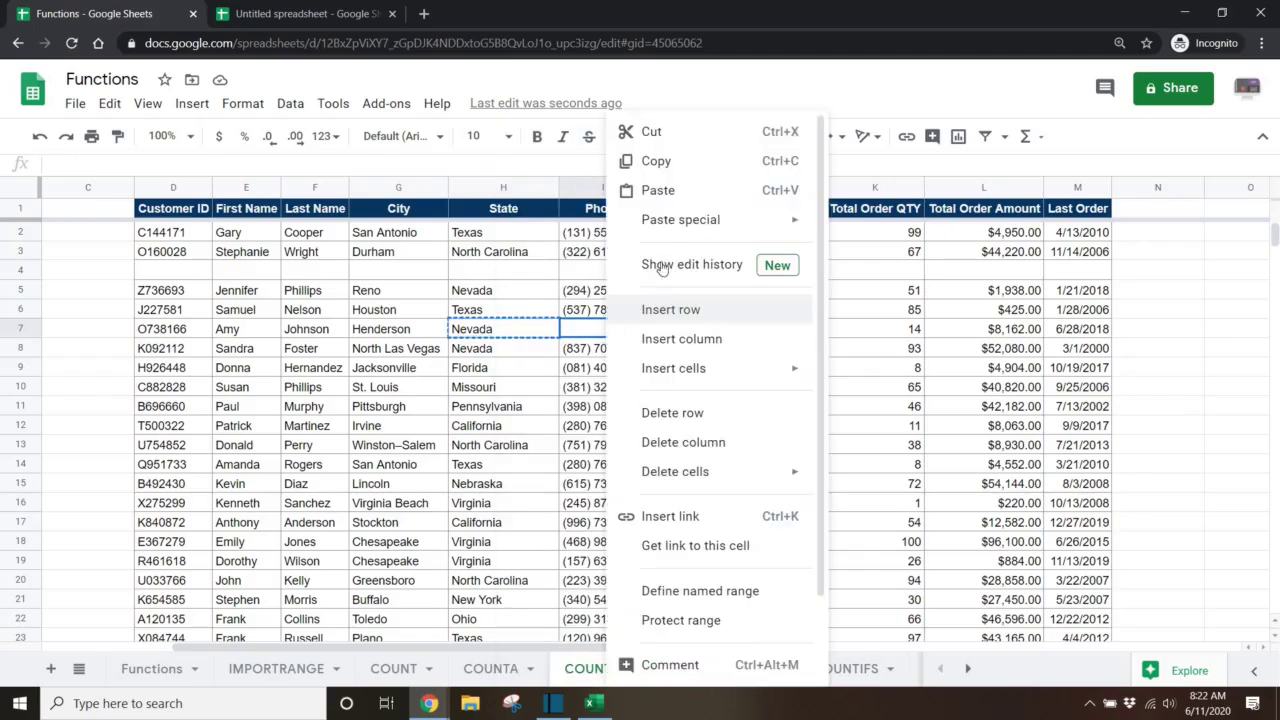
{"action": "left_click", "coordinate": [652, 190]}
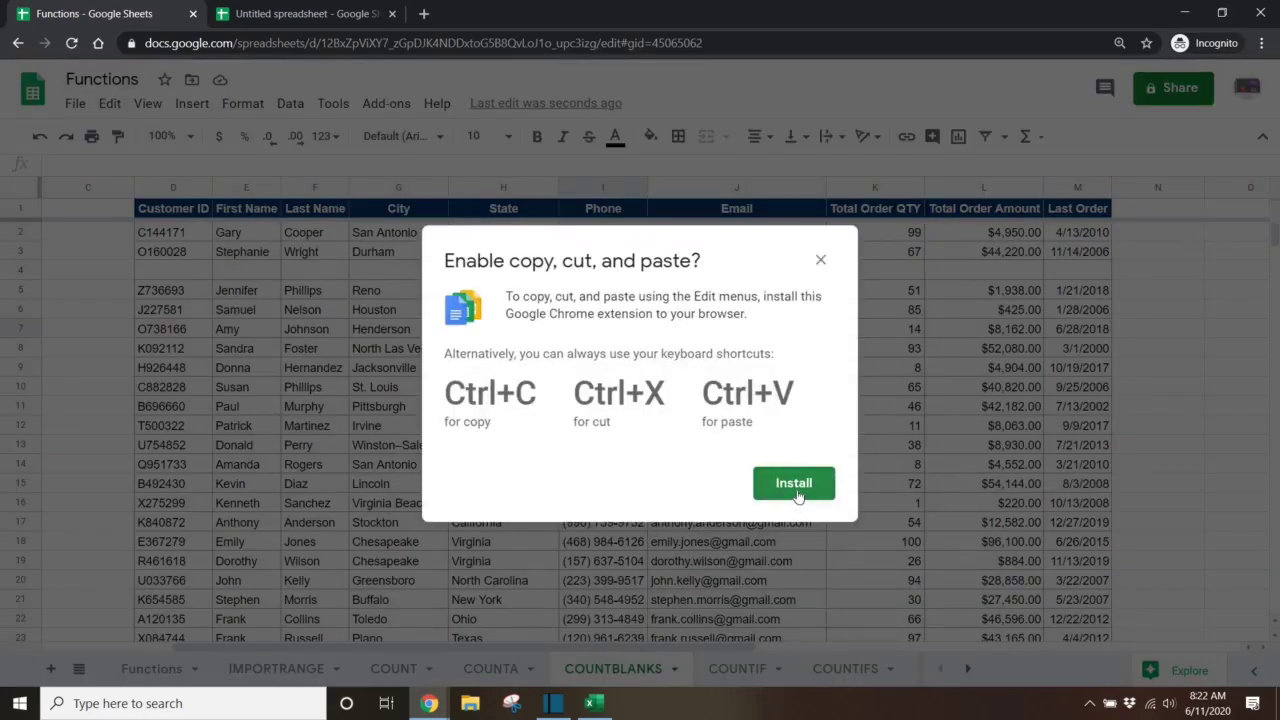
{"action": "left_click", "coordinate": [805, 488]}
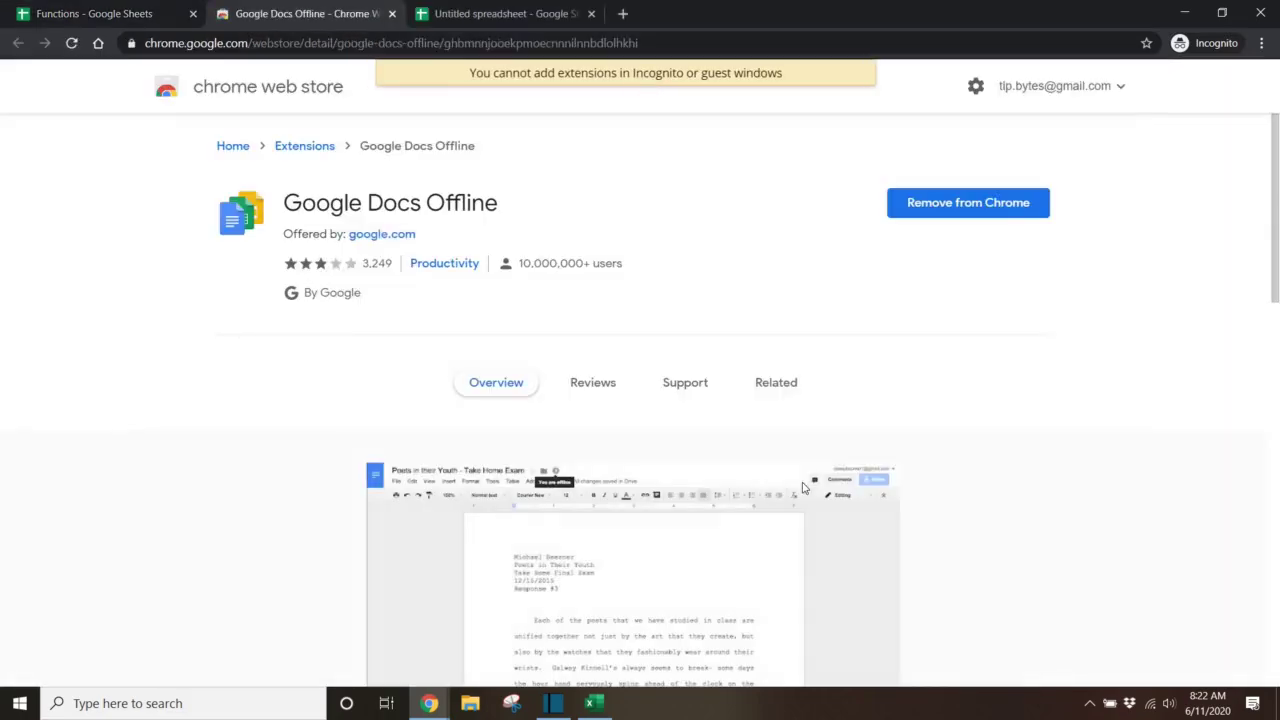
Back in the Functions tab, paste Nevada into empty Phone cell I7 with Ctrl+V.
{"action": "key", "text": "ctrl+shift+Tab"}
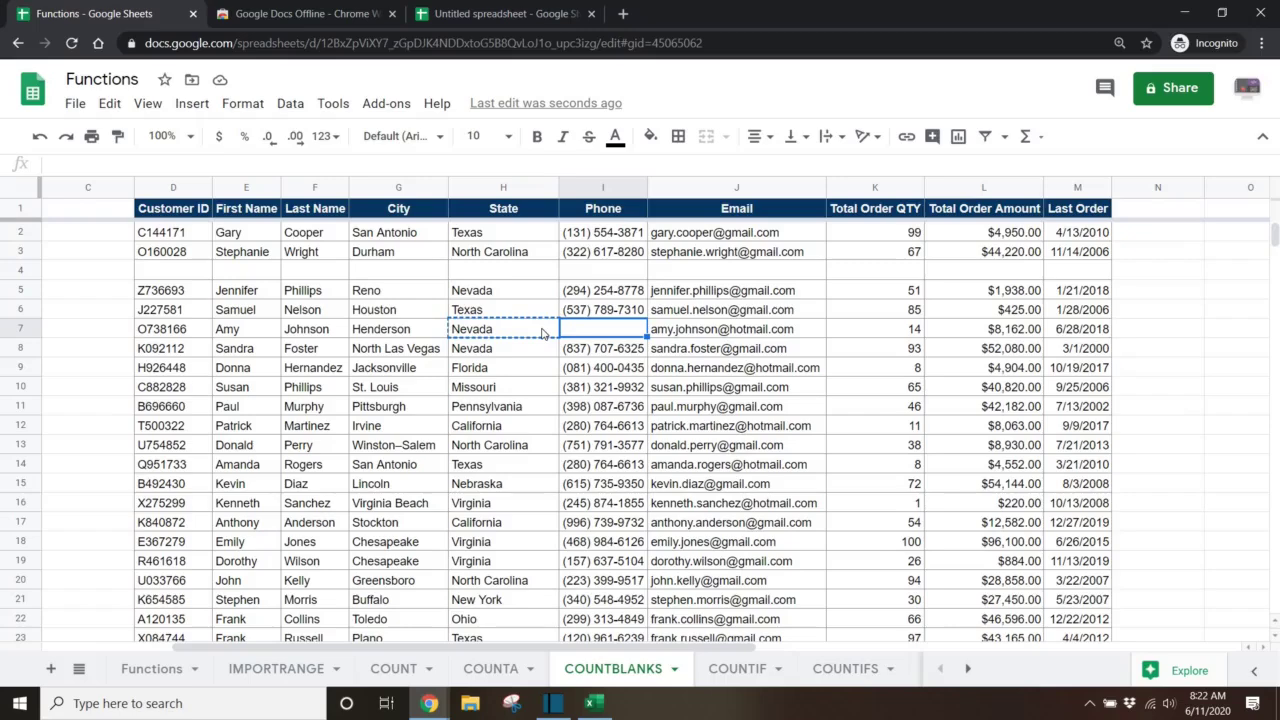
{"action": "left_click", "coordinate": [543, 333]}
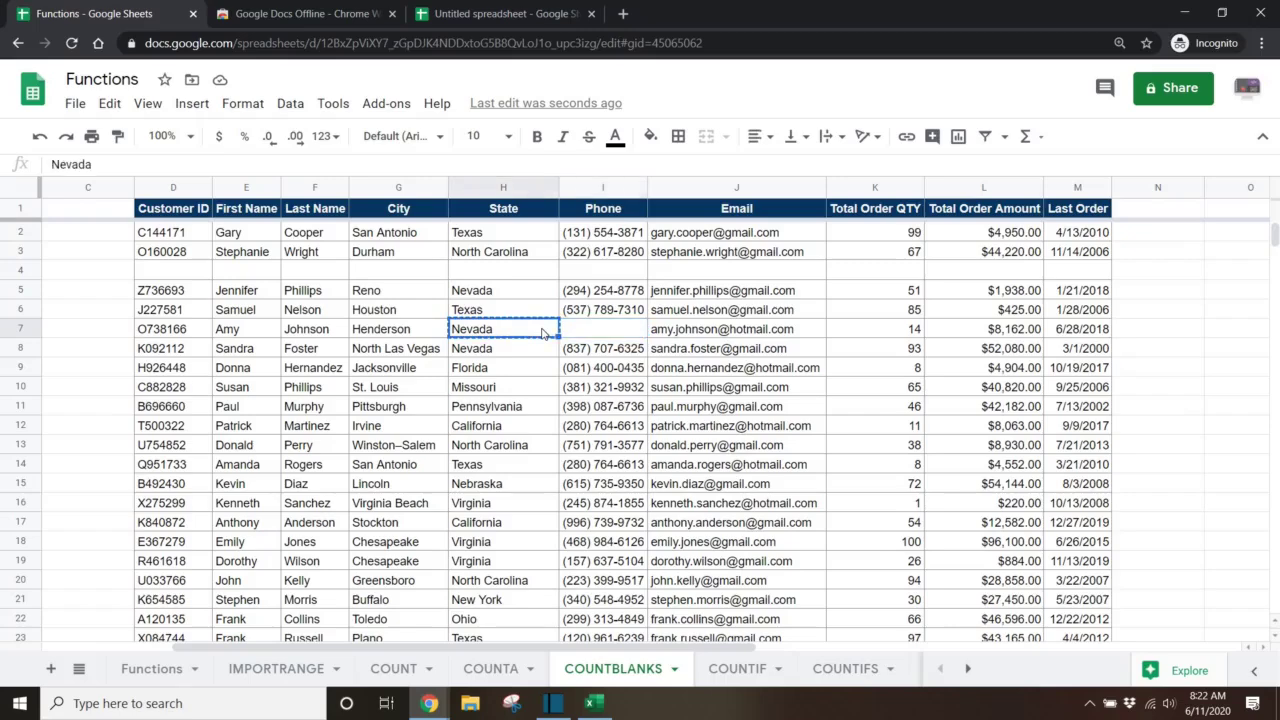
{"action": "left_click", "coordinate": [595, 331]}
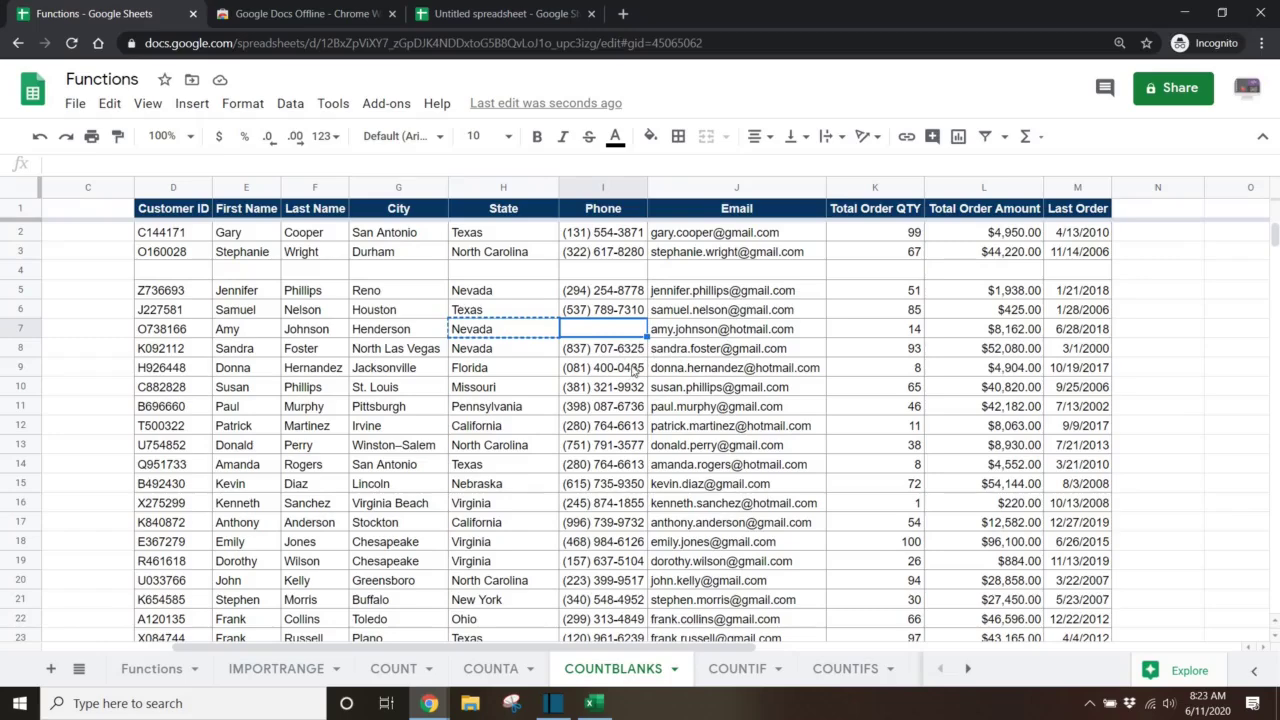
{"action": "type", "text": "Nevada"}
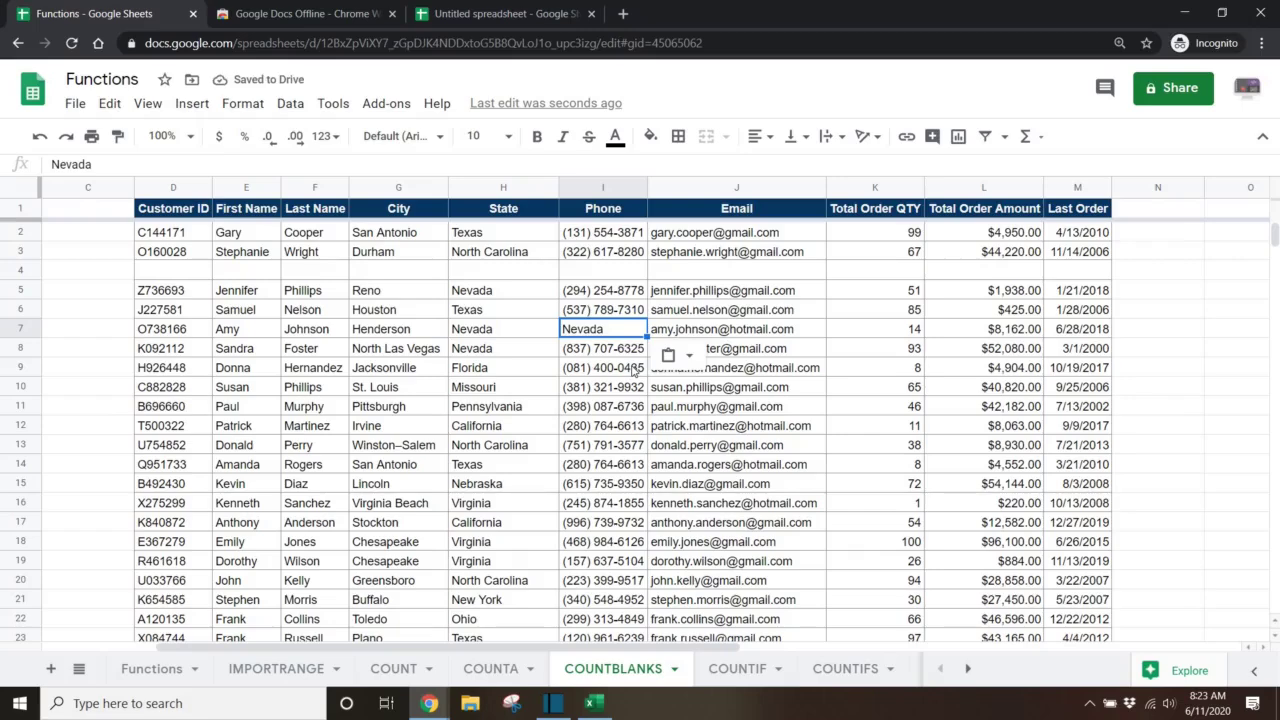
{"action": "left_click", "coordinate": [1160, 237]}
{"action": "left_click", "coordinate": [1160, 258]}
{"action": "type", "text": "d"}
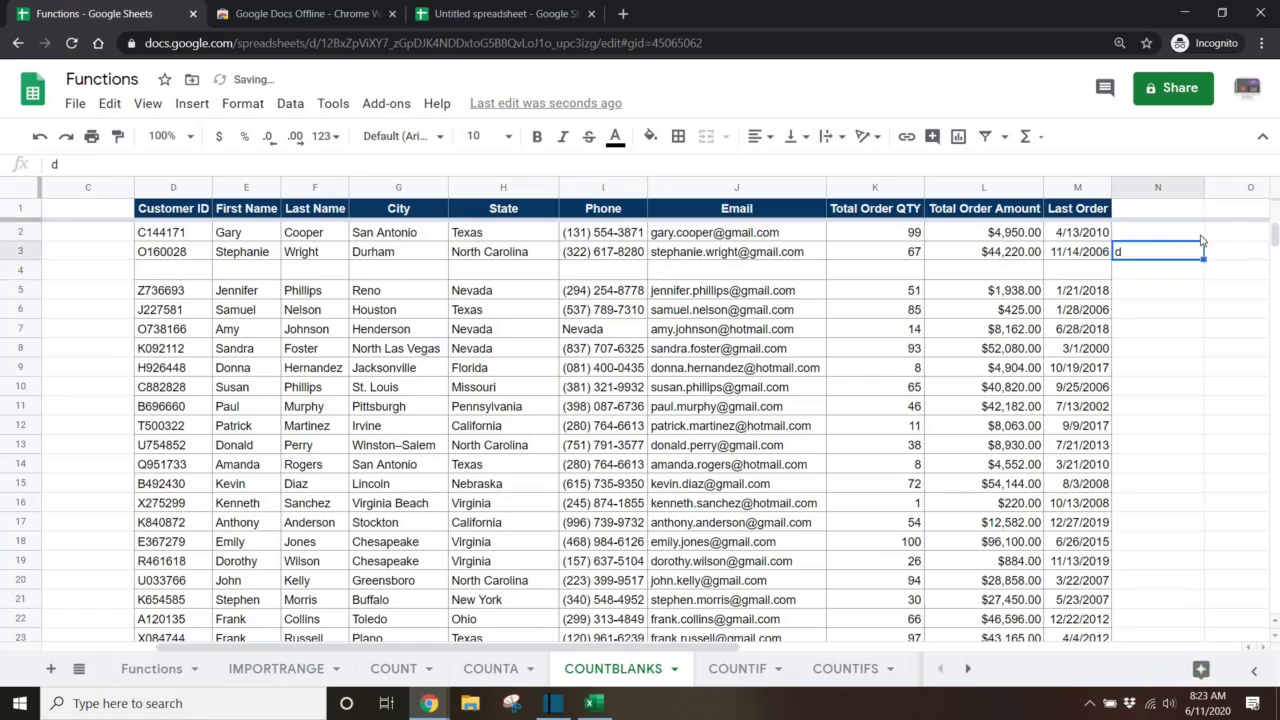
{"action": "key", "text": "shift+Down"}
{"action": "key", "text": "shift+Down"}
{"action": "key", "text": "shift+Down"}
{"action": "key", "text": "shift+Down"}
{"action": "key", "text": "shift+Down"}
{"action": "key", "text": "shift+Down"}
{"action": "key", "text": "shift+Down"}
{"action": "key", "text": "shift+Down"}
{"action": "key", "text": "shift+Down"}
{"action": "key", "text": "shift+Down"}
{"action": "key", "text": "shift+Down"}
{"action": "key", "text": "shift+Down"}
{"action": "key", "text": "shift+Down"}
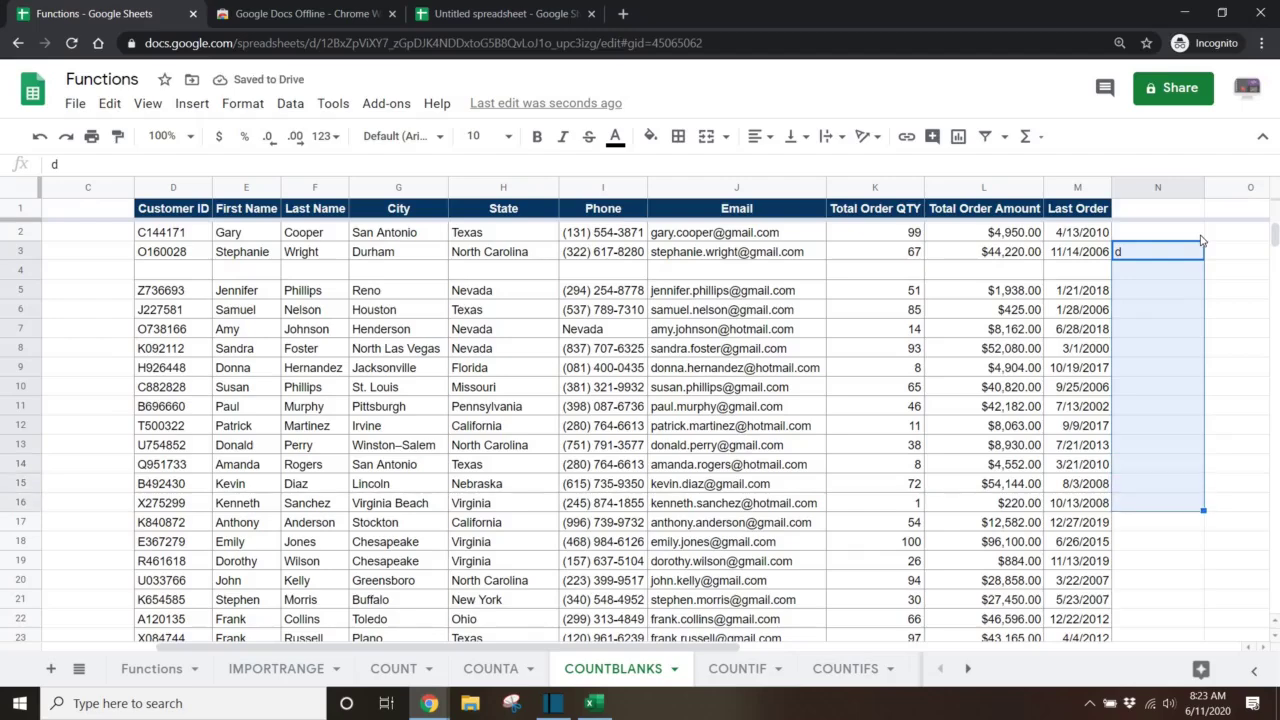
{"action": "key", "text": "ctrl+d"}
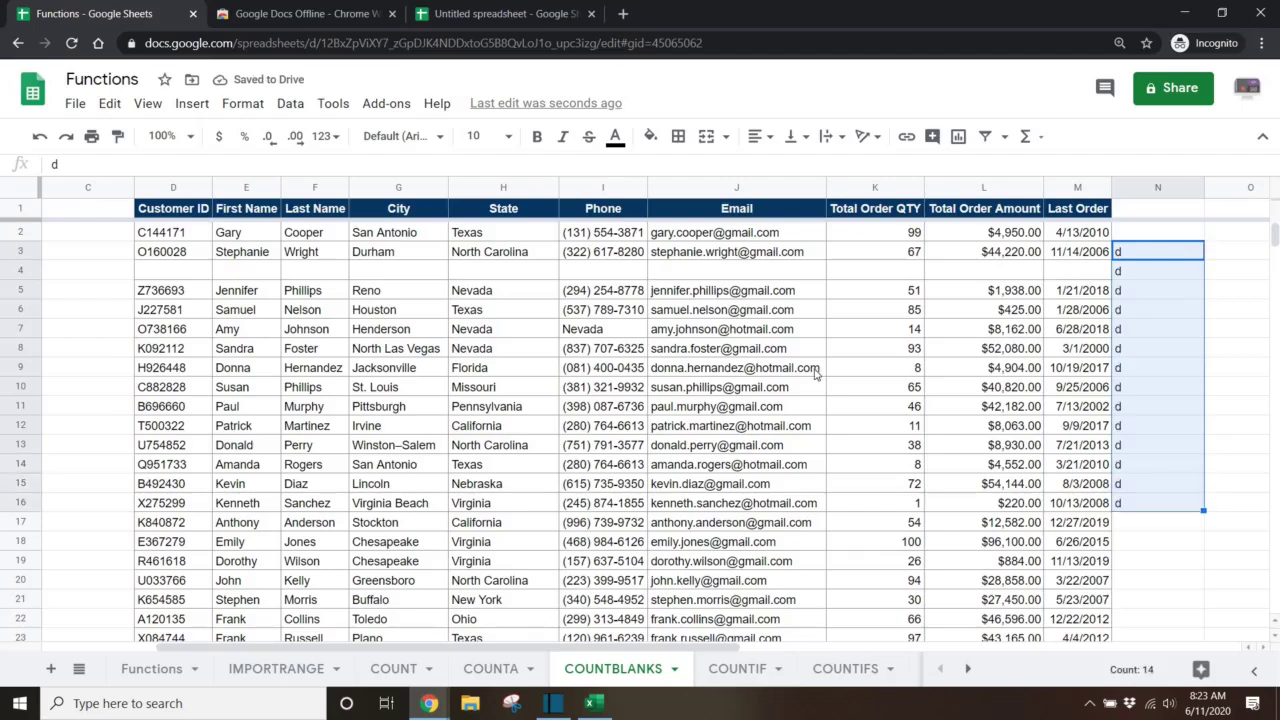
{"action": "key", "text": "ctrl+z"}
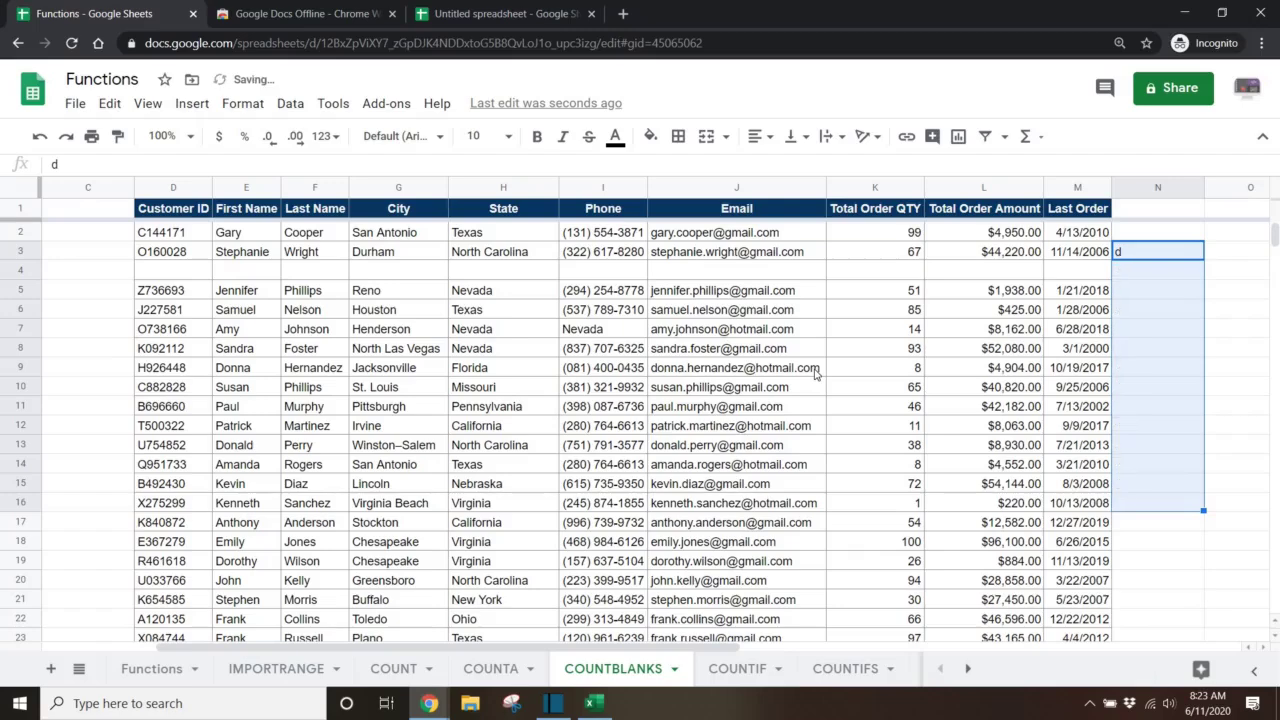
{"action": "key", "text": "ctrl+d"}
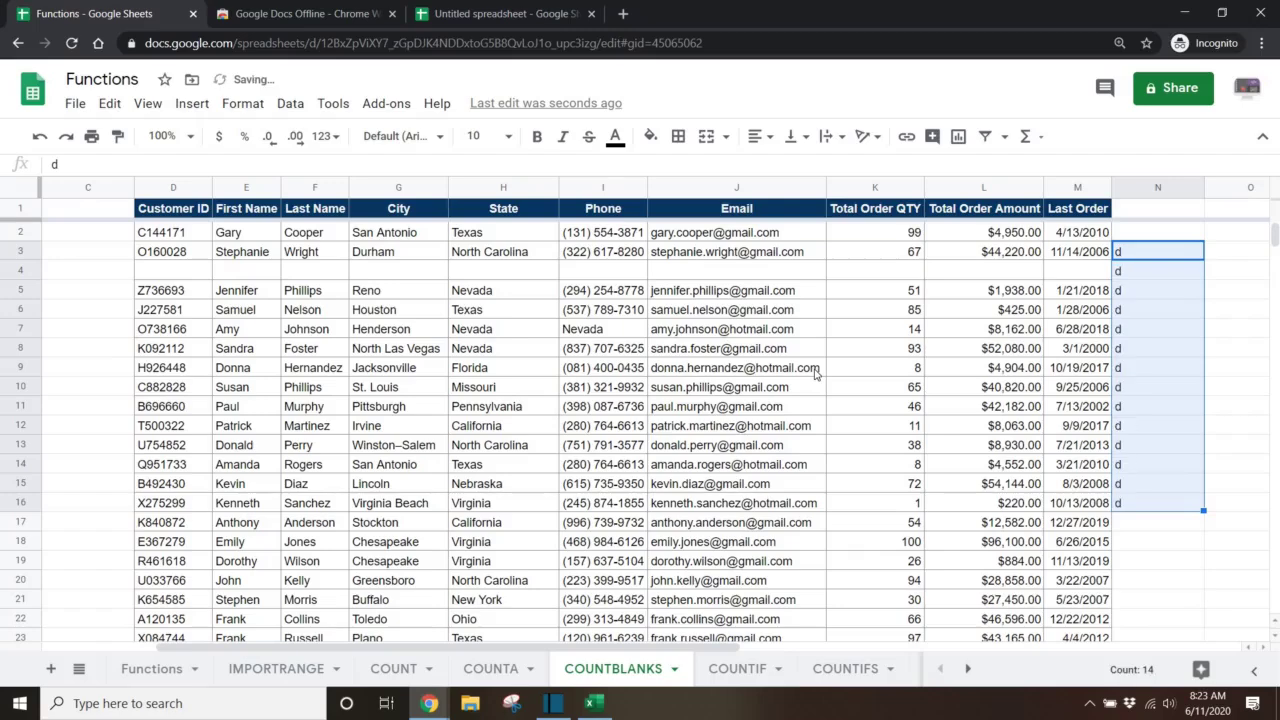
{"action": "key", "text": "ctrl+z"}
{"action": "key", "text": "ctrl+z"}
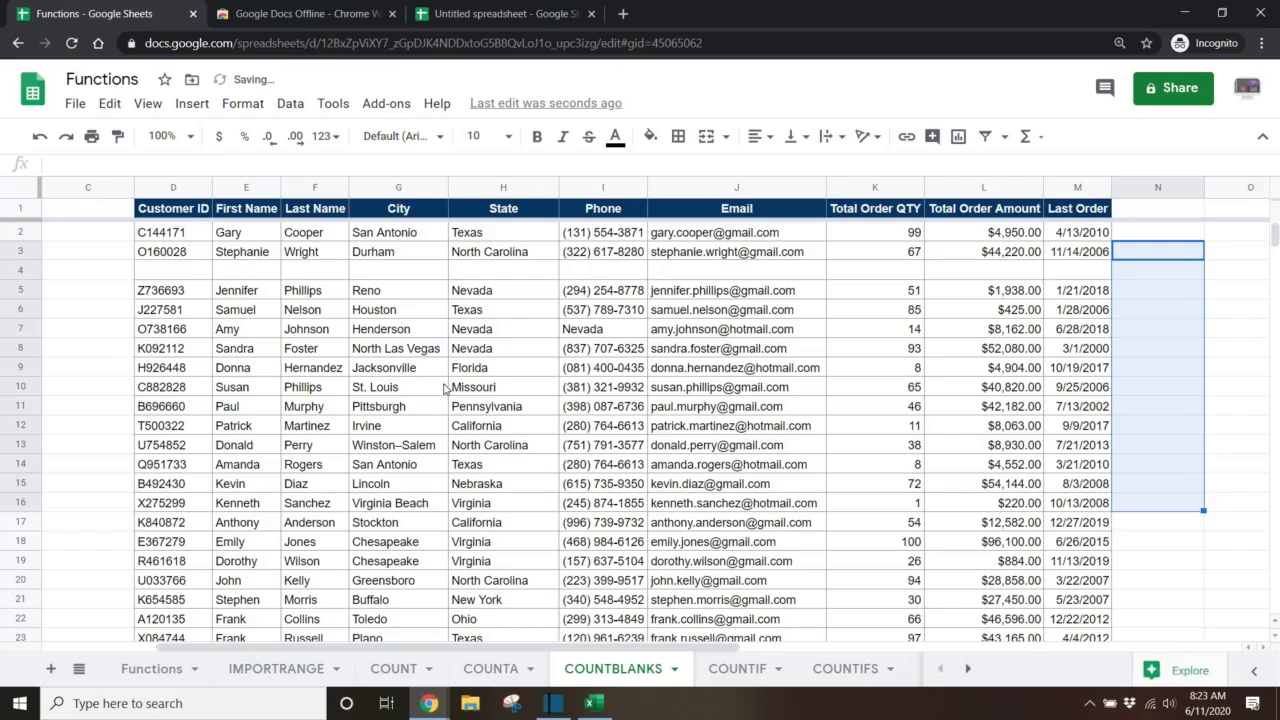
Enter 0.67 in cell N3.
{"action": "left_click", "coordinate": [445, 389]}
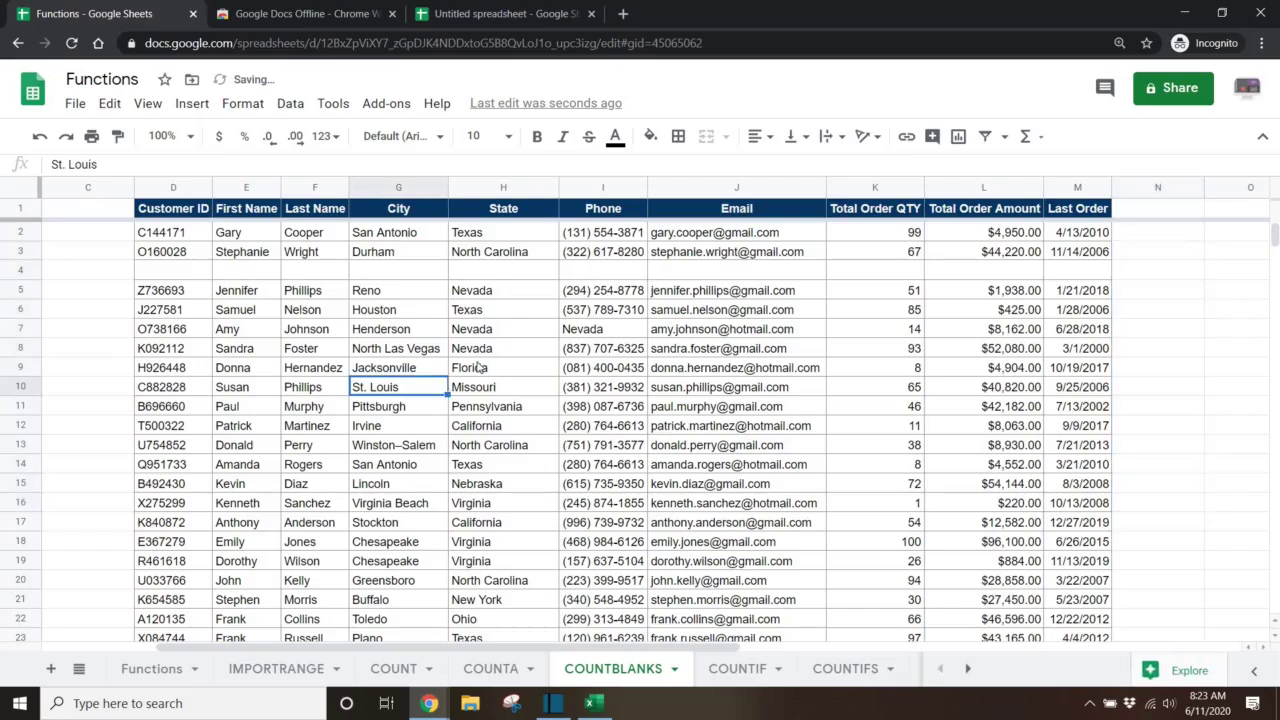
{"action": "left_click", "coordinate": [1183, 252]}
{"action": "type", "text": "0.67"}
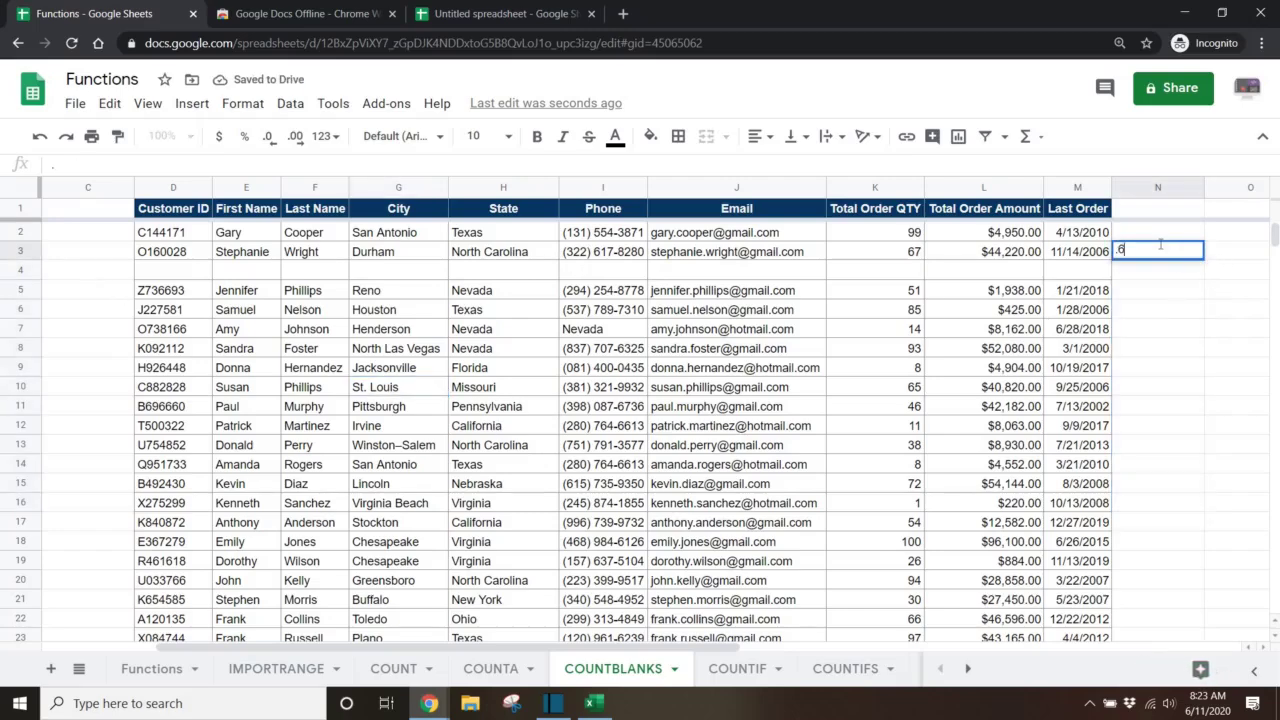
{"action": "key", "text": "Return"}
{"action": "left_click", "coordinate": [1158, 244]}
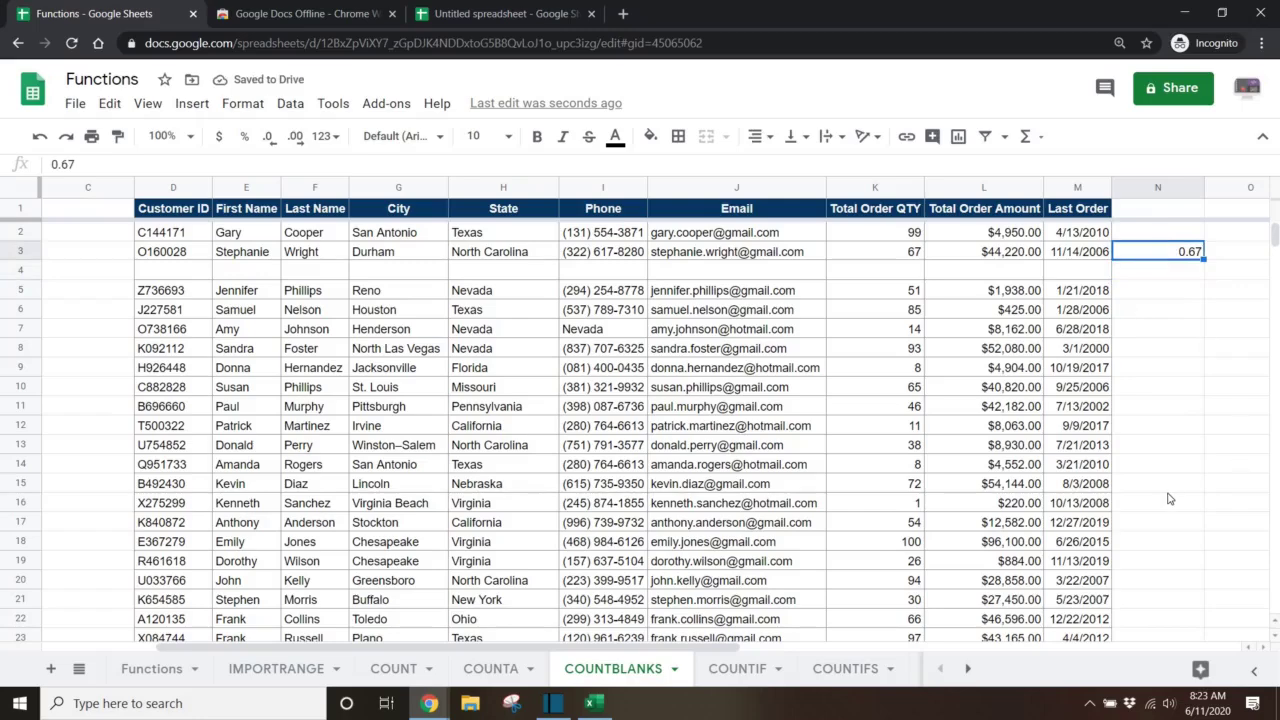
Show N3 as time, date, currency, percent and scientific, ending in plain number format.
{"action": "key", "text": "ctrl+shift+2"}
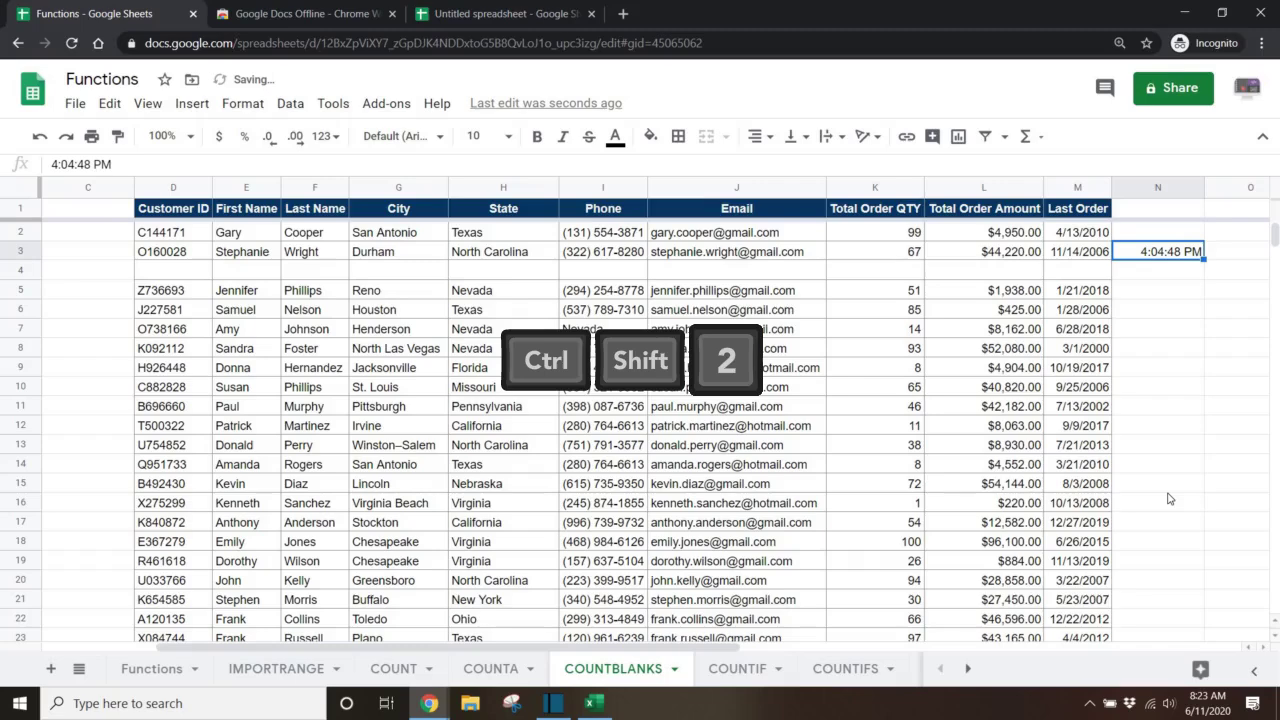
{"action": "key", "text": "ctrl+shift+3"}
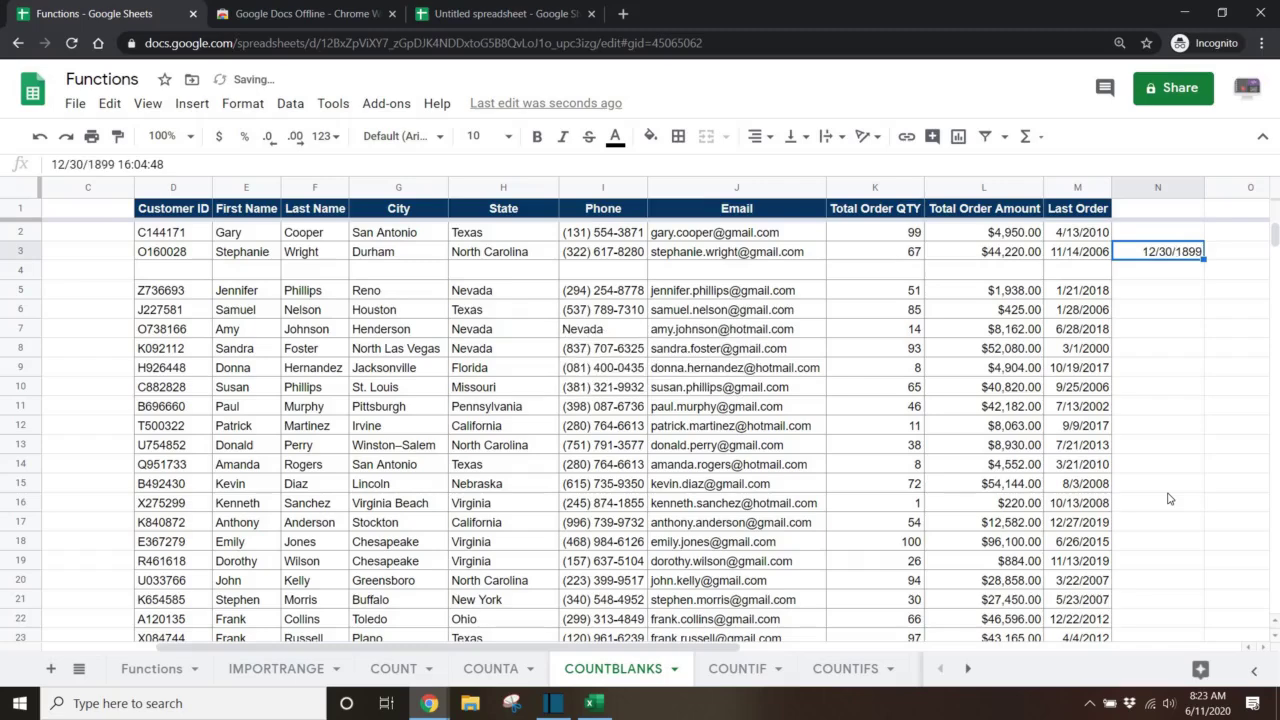
{"action": "key", "text": "ctrl+shift+4"}
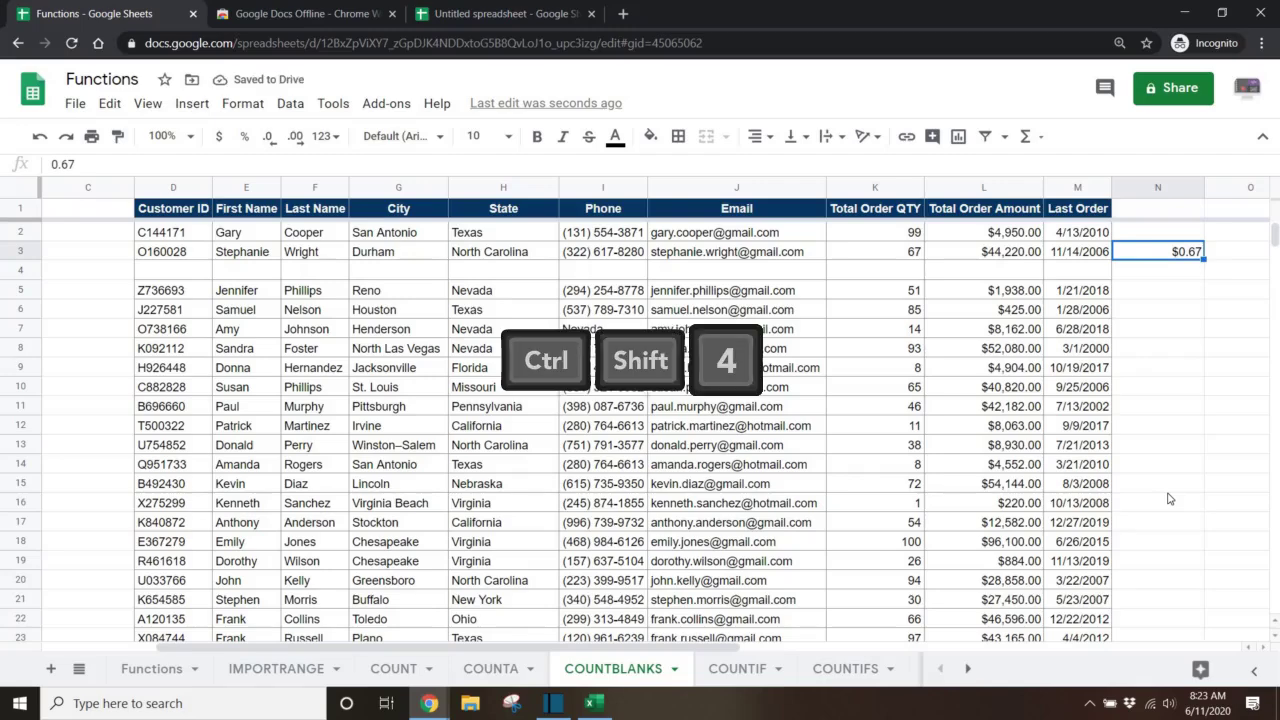
{"action": "key", "text": "ctrl+shift+5"}
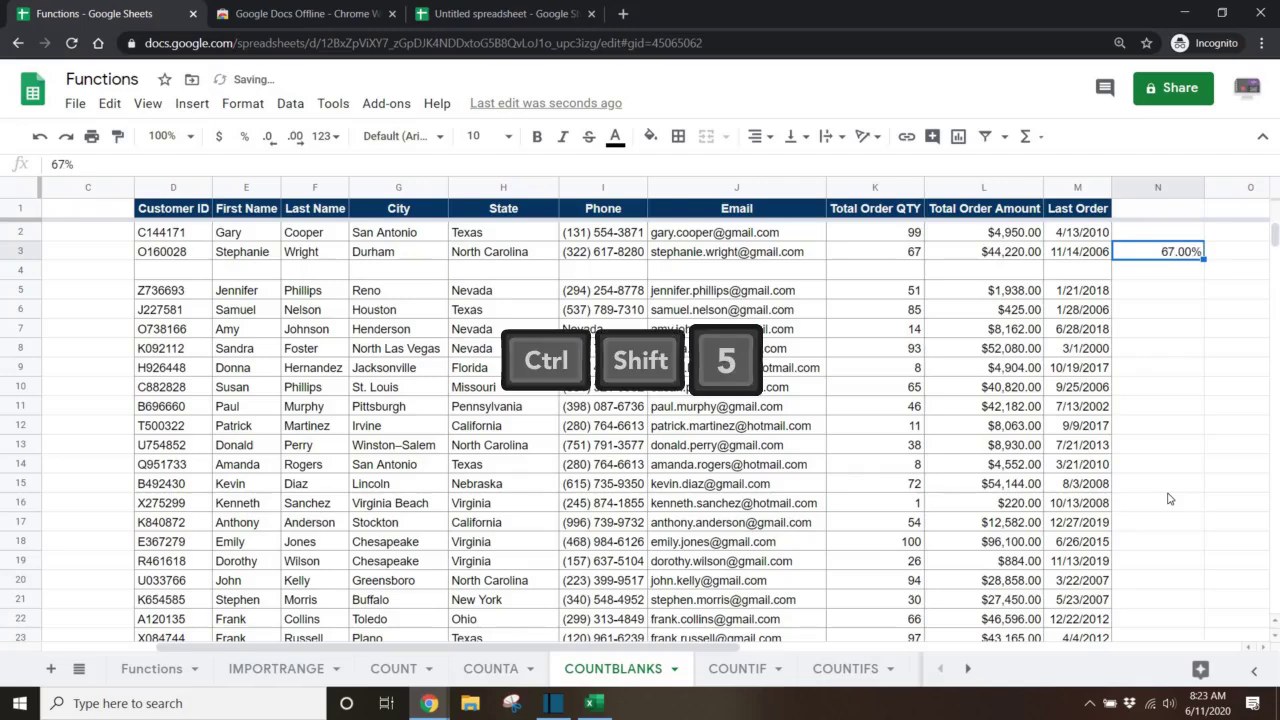
{"action": "key", "text": "ctrl+shift+6"}
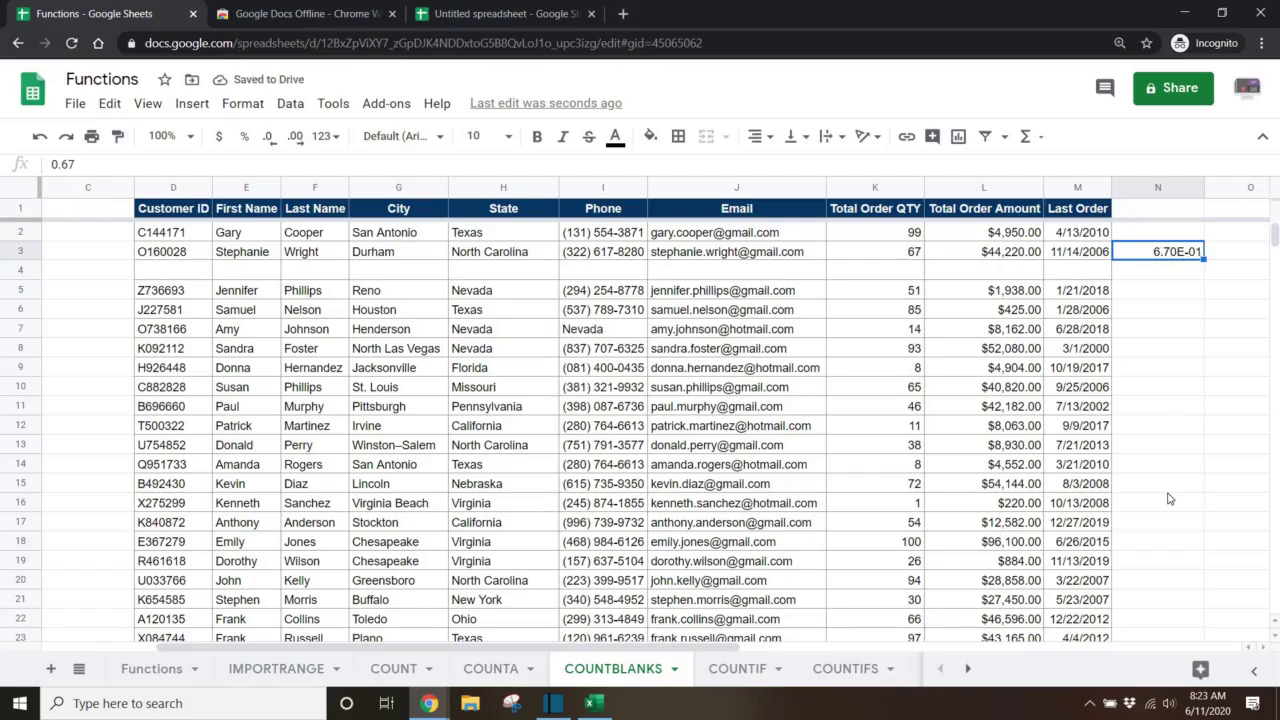
{"action": "key", "text": "ctrl+shift+1"}
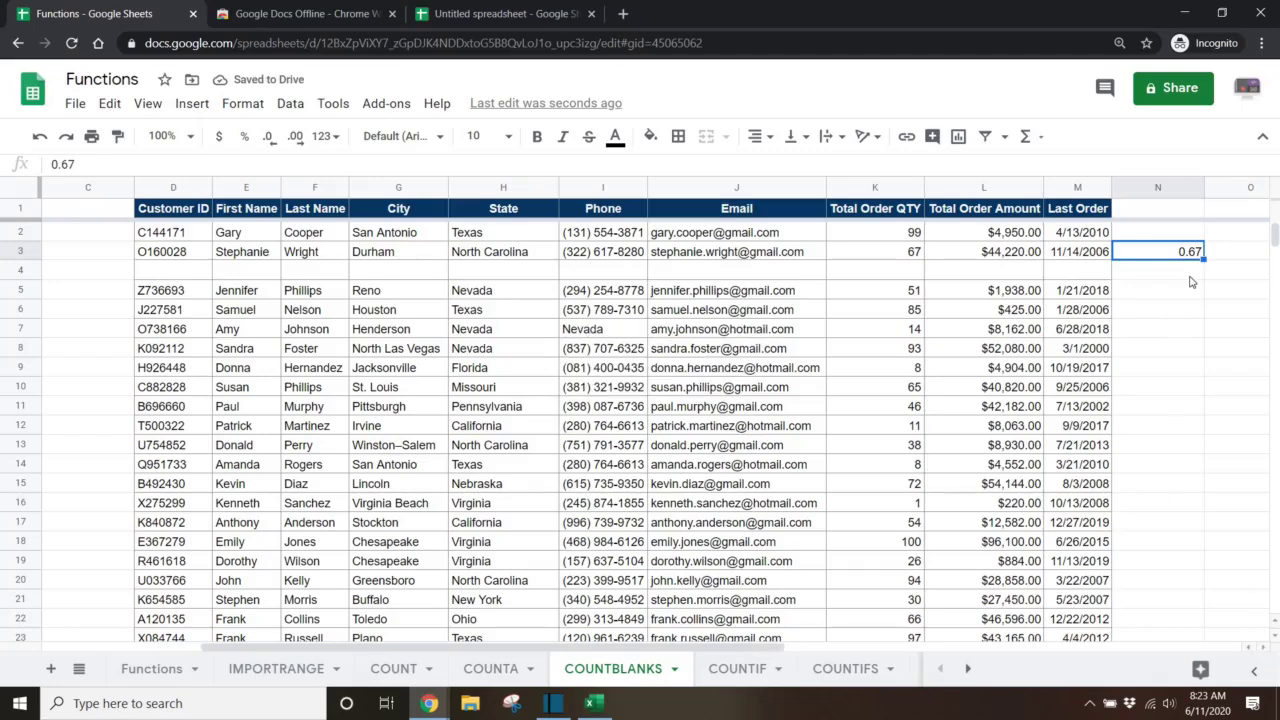
Apply Ctrl+Shift+7 outer borders to N3, then to the selected range N8:O12.
{"action": "key", "text": "ctrl+shift+7"}
{"action": "left_click", "coordinate": [1168, 428]}
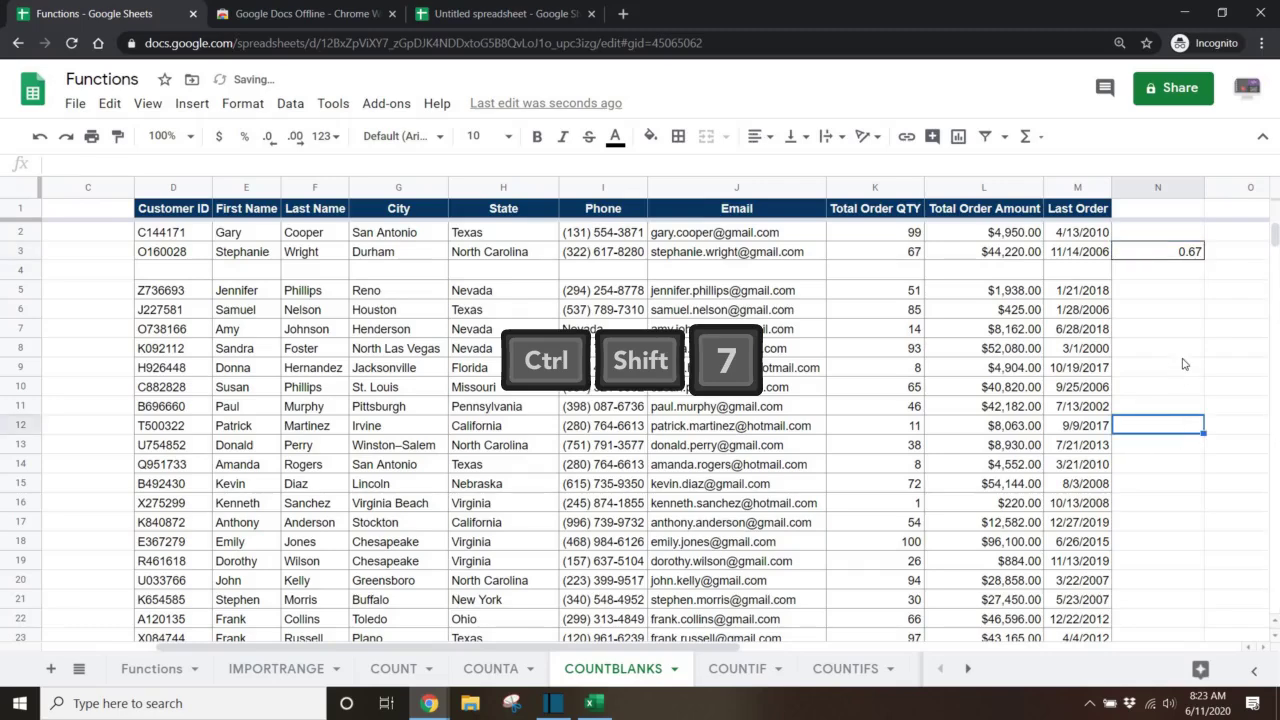
{"action": "left_click_drag", "start_coordinate": [1182, 357], "coordinate": [1234, 426]}
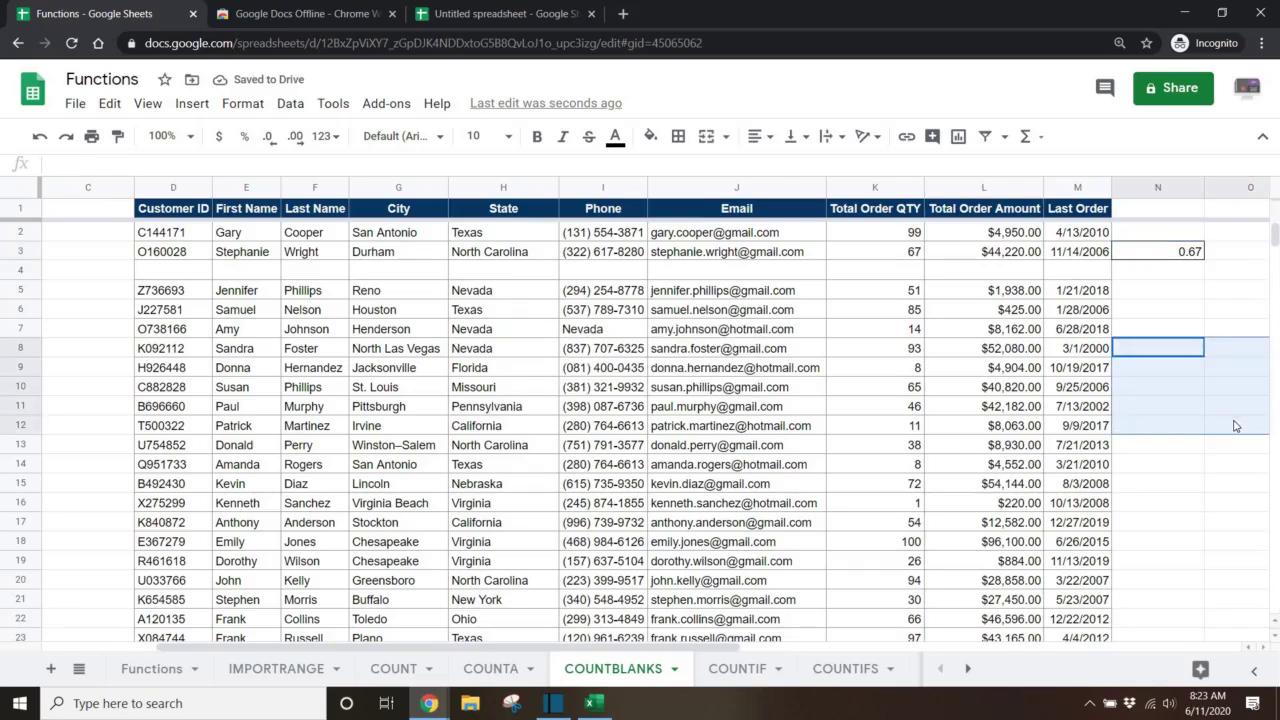
{"action": "key", "text": "ctrl+shift+7"}
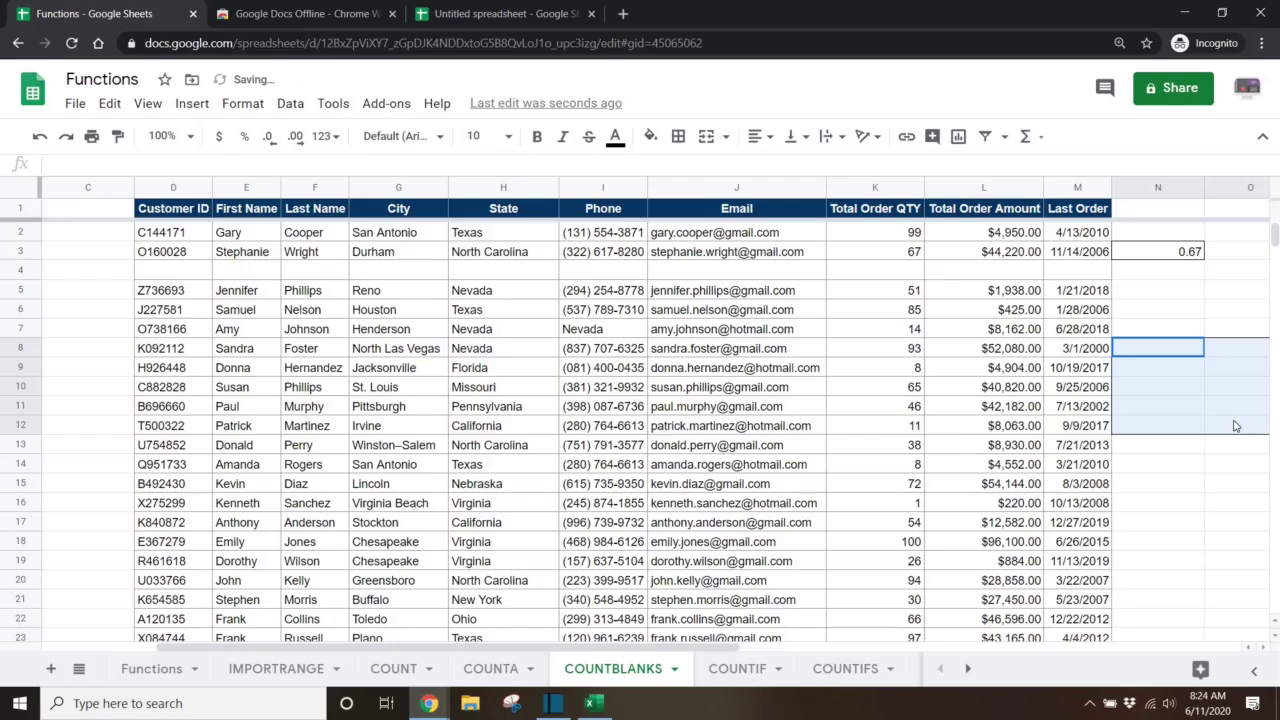
{"action": "key", "text": "Right"}
{"action": "key", "text": "Down"}
{"action": "key", "text": "Down"}
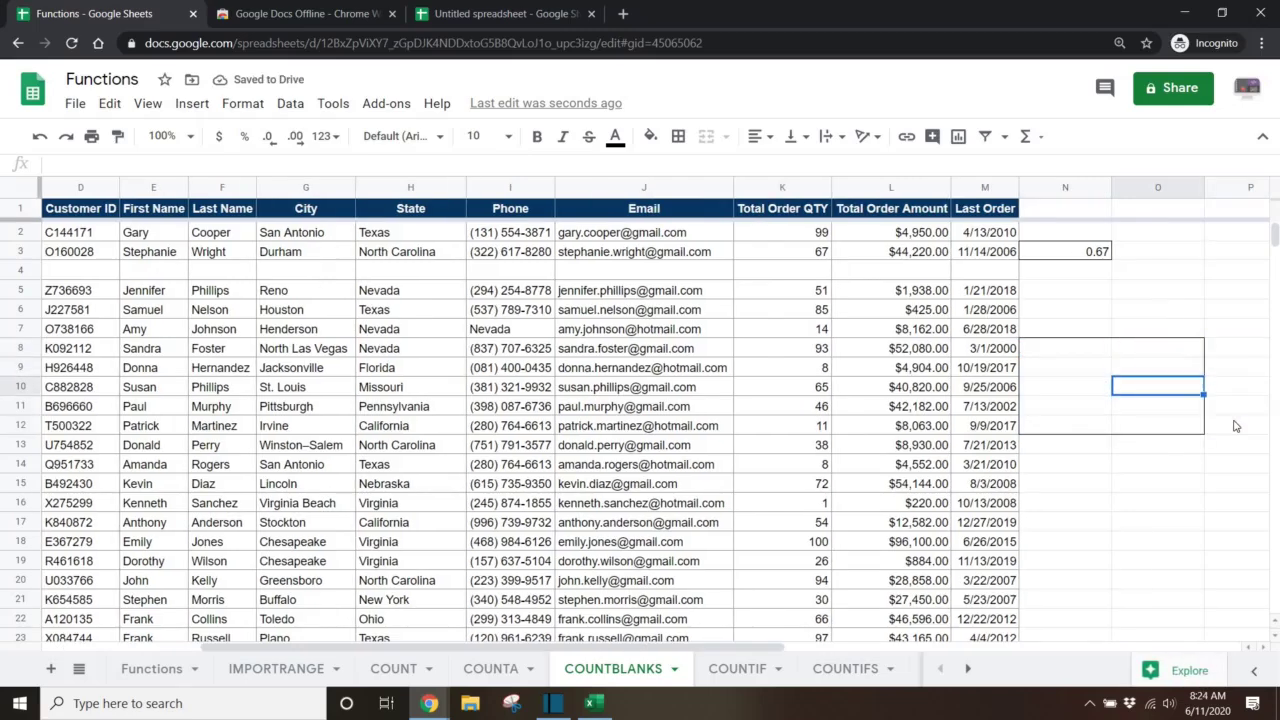